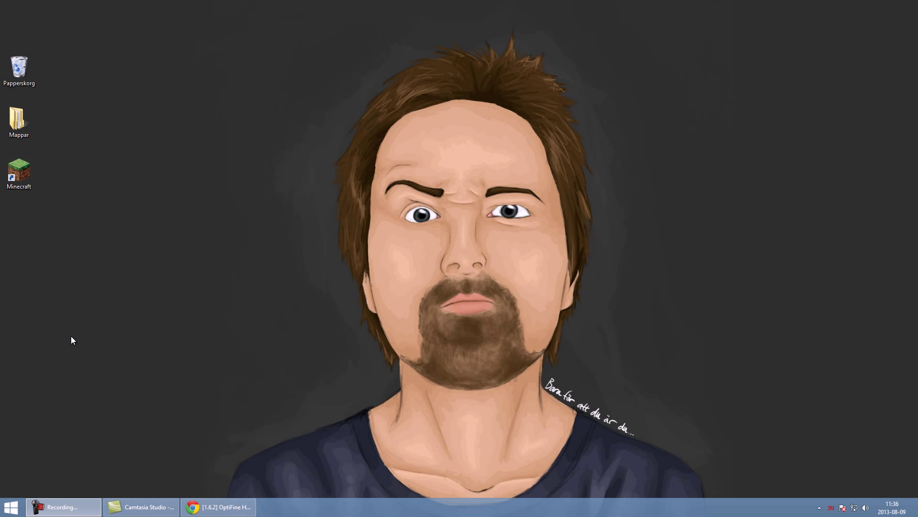
Step: Launch Minecraft 1.6.2 once from the launcher and quit the game at its title screen
{"action": "double_click", "coordinate": [19, 170]}
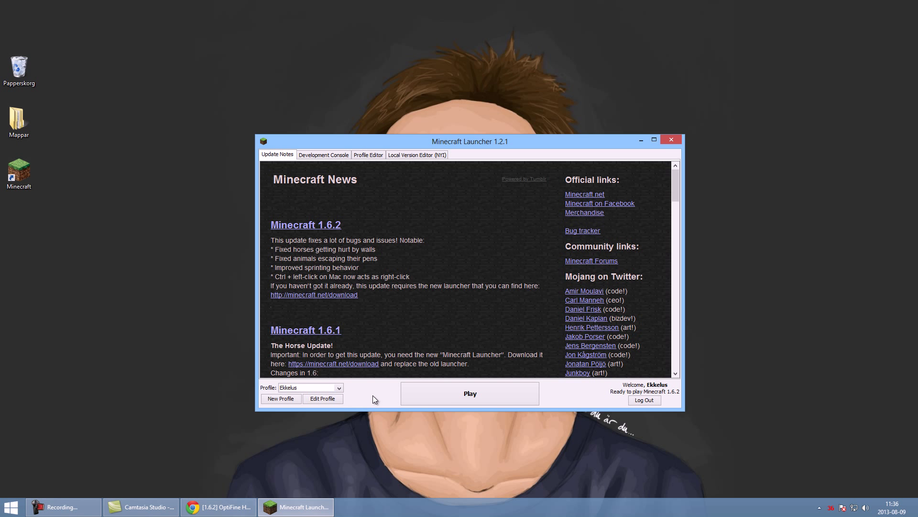
{"action": "left_click", "coordinate": [466, 395]}
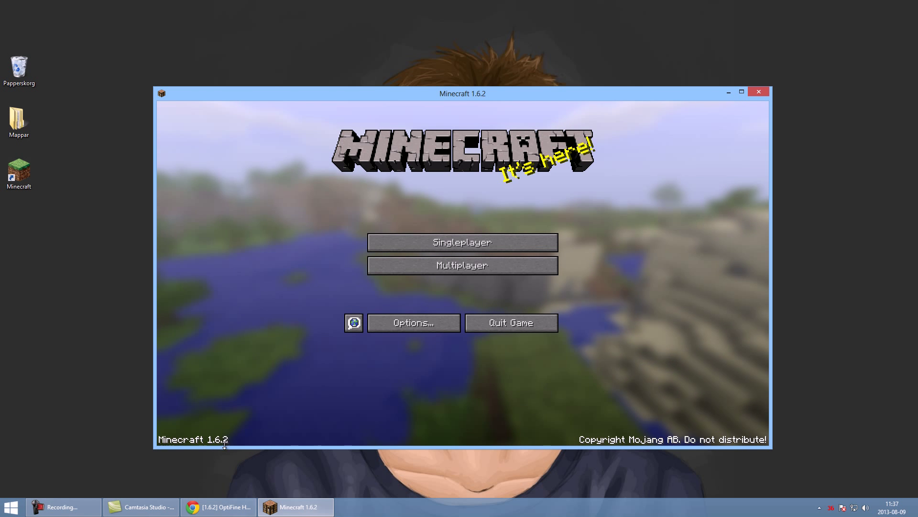
{"action": "left_click", "coordinate": [502, 325]}
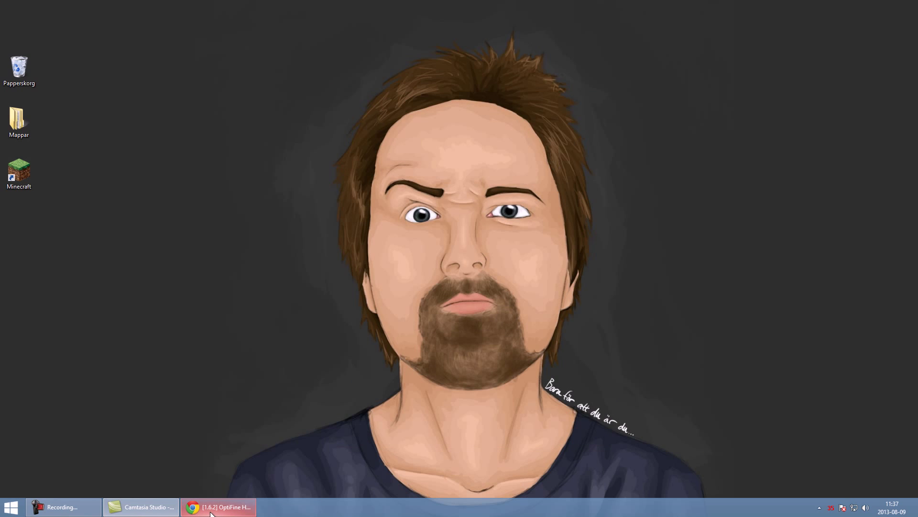
Step: Switch to Chrome and examine the Ultra, Standard and Light editions of OptiFine B4 for Minecraft 1.6.2 in the forum thread
{"action": "mouse_move", "coordinate": [211, 511]}
{"action": "left_click", "coordinate": [229, 471]}
{"action": "scroll", "coordinate": [278, 361], "scroll_direction": "up", "scroll_amount": 10}
{"action": "scroll", "coordinate": [279, 359], "scroll_direction": "down", "scroll_amount": 5}
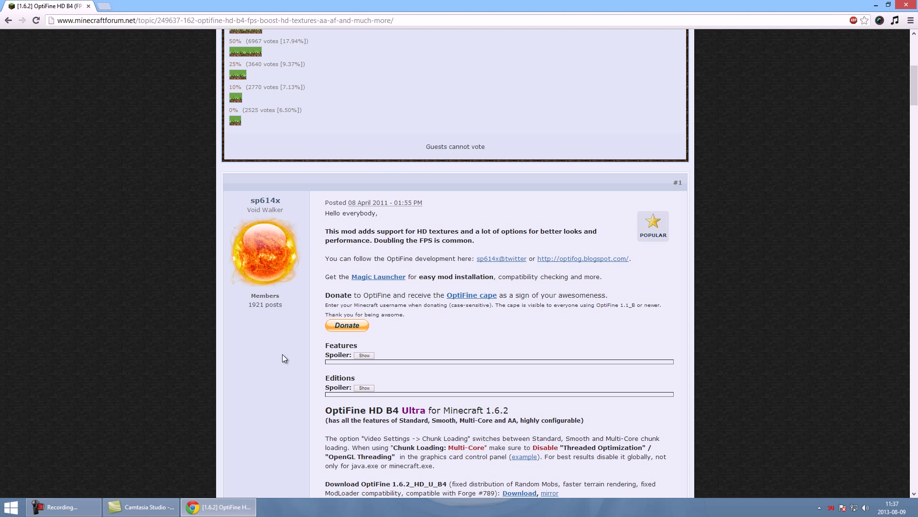
{"action": "scroll", "coordinate": [282, 354], "scroll_direction": "down", "scroll_amount": 4}
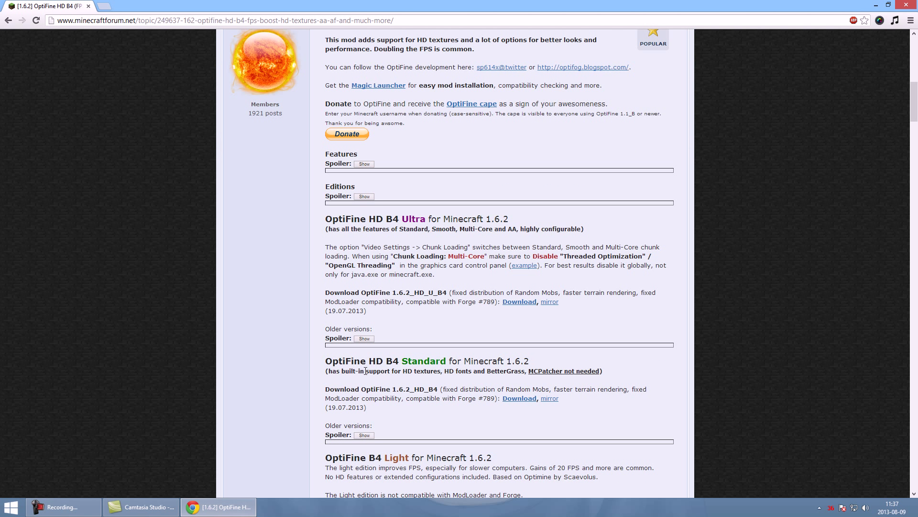
{"action": "left_click_drag", "start_coordinate": [326, 219], "coordinate": [472, 216]}
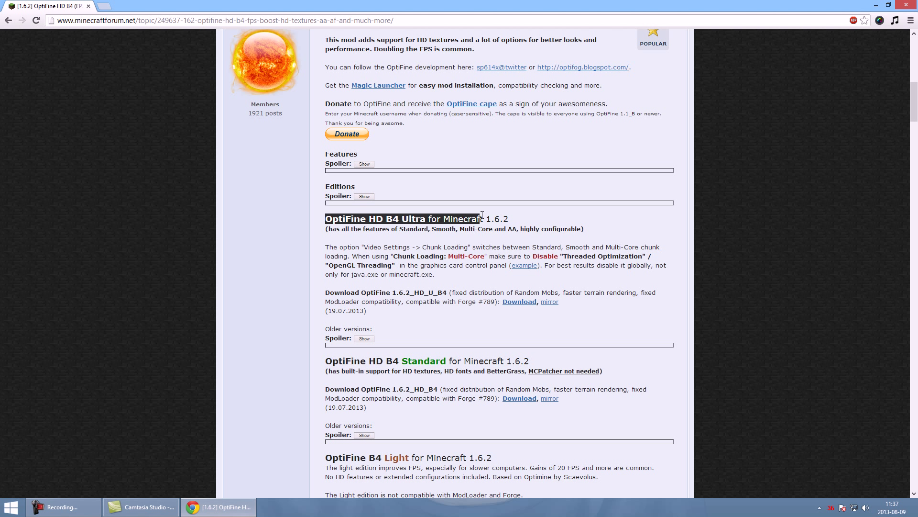
{"action": "left_click_drag", "start_coordinate": [326, 361], "coordinate": [451, 359]}
{"action": "scroll", "coordinate": [451, 359], "scroll_direction": "down", "scroll_amount": 3}
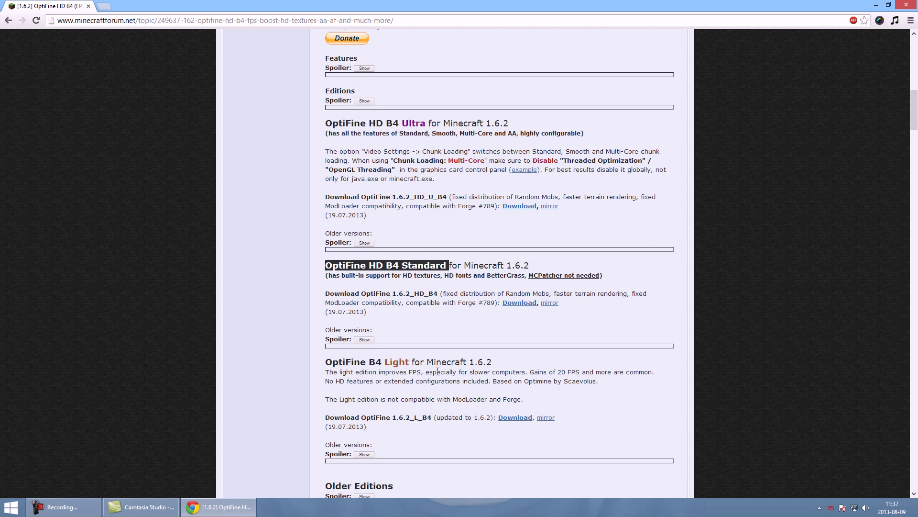
{"action": "left_click", "coordinate": [328, 310]}
{"action": "left_click_drag", "start_coordinate": [328, 311], "coordinate": [413, 312]}
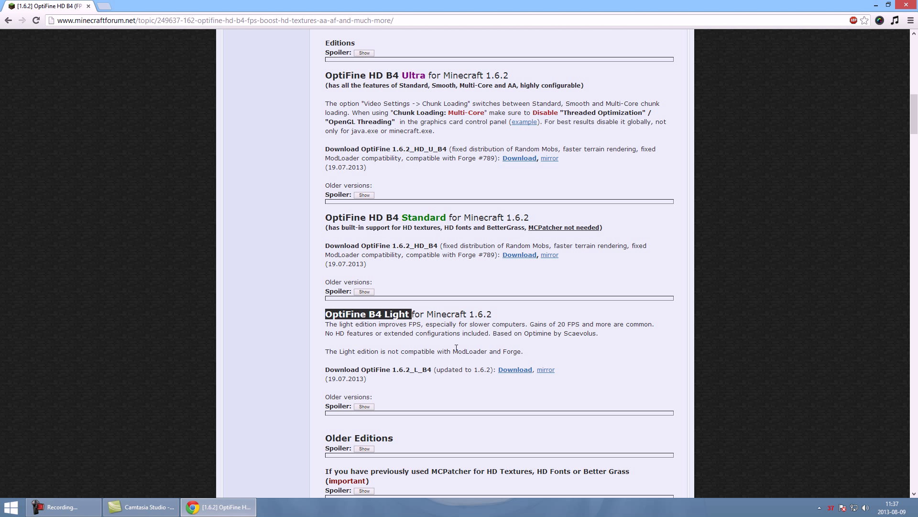
{"action": "left_click_drag", "start_coordinate": [455, 350], "coordinate": [525, 348]}
{"action": "left_click", "coordinate": [532, 350]}
Step: Download the Ultra edition of OptiFine for Minecraft 1.6.2, OptiFine_1.6.2_HD_U_B4.zip
{"action": "scroll", "coordinate": [530, 351], "scroll_direction": "up", "scroll_amount": 7}
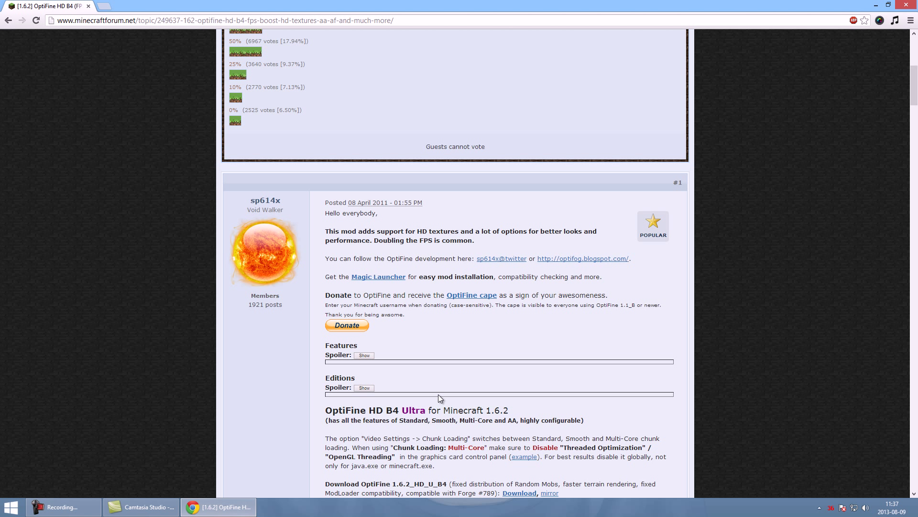
{"action": "scroll", "coordinate": [438, 394], "scroll_direction": "down", "scroll_amount": 1}
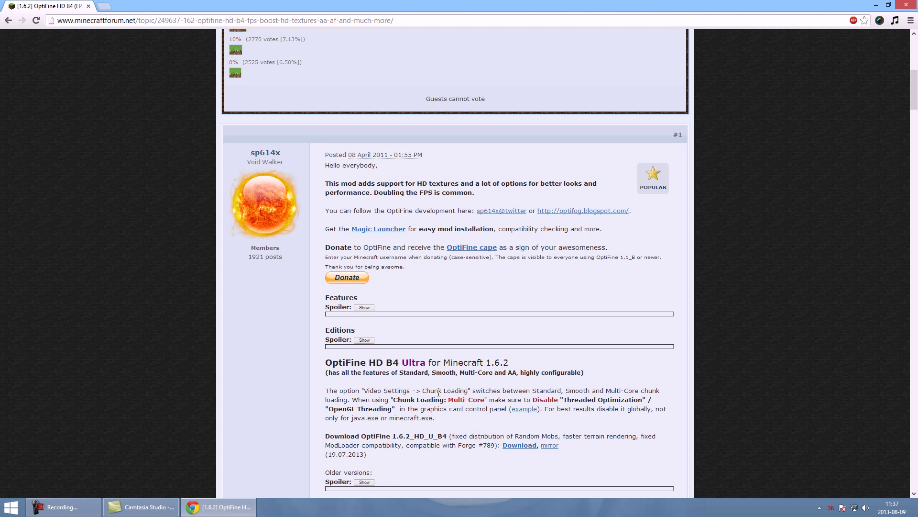
{"action": "scroll", "coordinate": [438, 393], "scroll_direction": "down", "scroll_amount": 3}
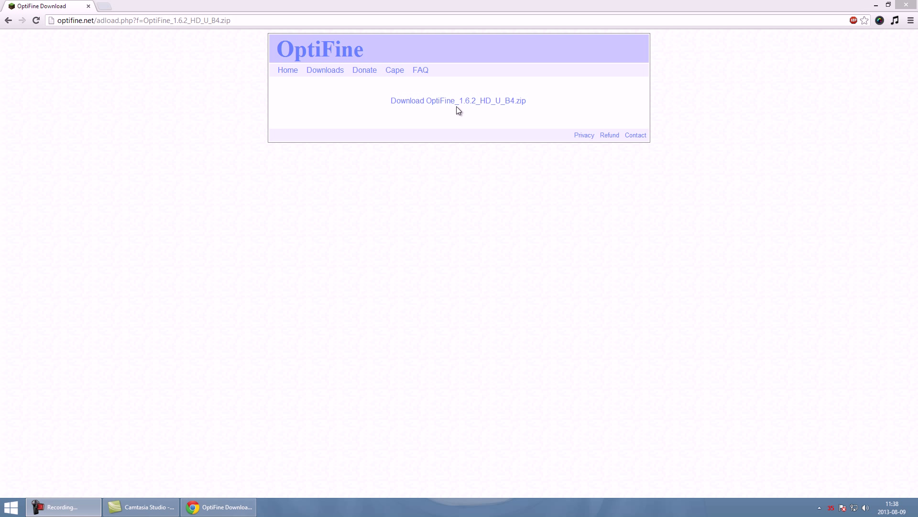
{"action": "left_click", "coordinate": [460, 100]}
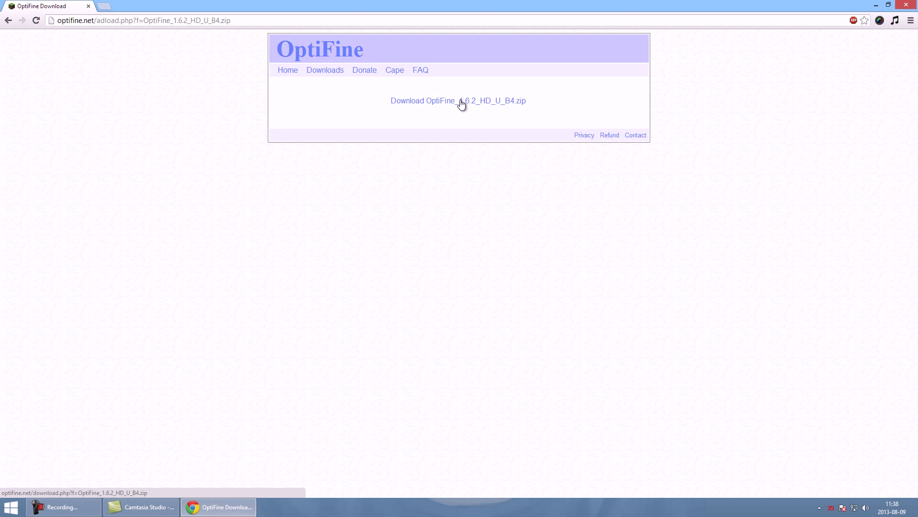
Step: Put the downloaded OptiFine zip on the desktop beside the Minecraft shortcut and close the browser
{"action": "double_click", "coordinate": [416, 7]}
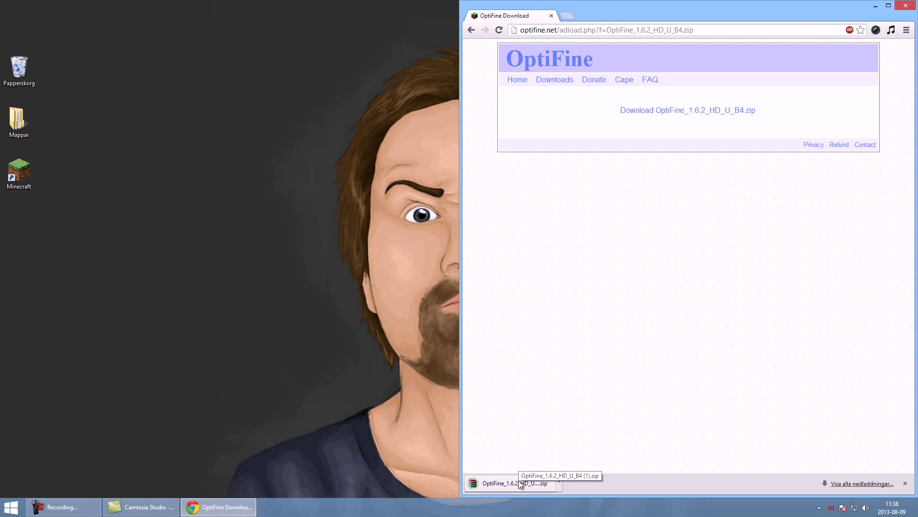
{"action": "left_click_drag", "start_coordinate": [519, 480], "coordinate": [42, 158]}
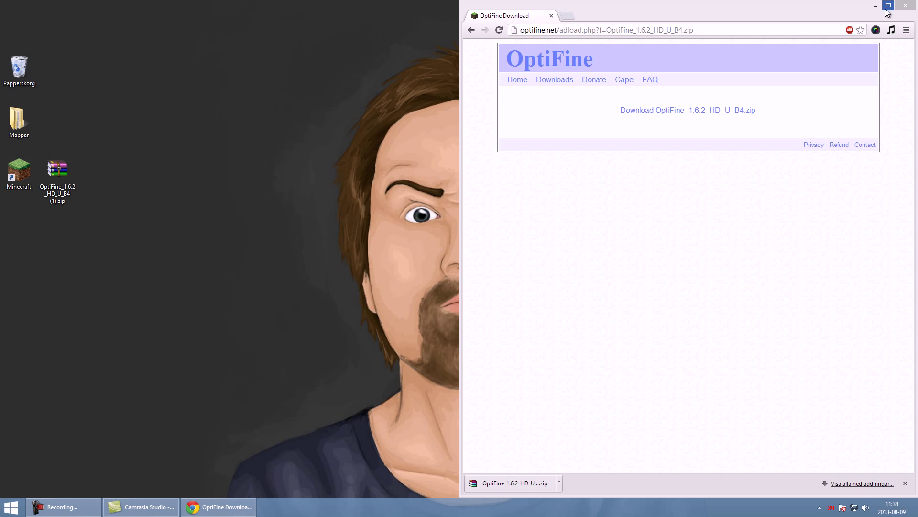
{"action": "left_click", "coordinate": [907, 7]}
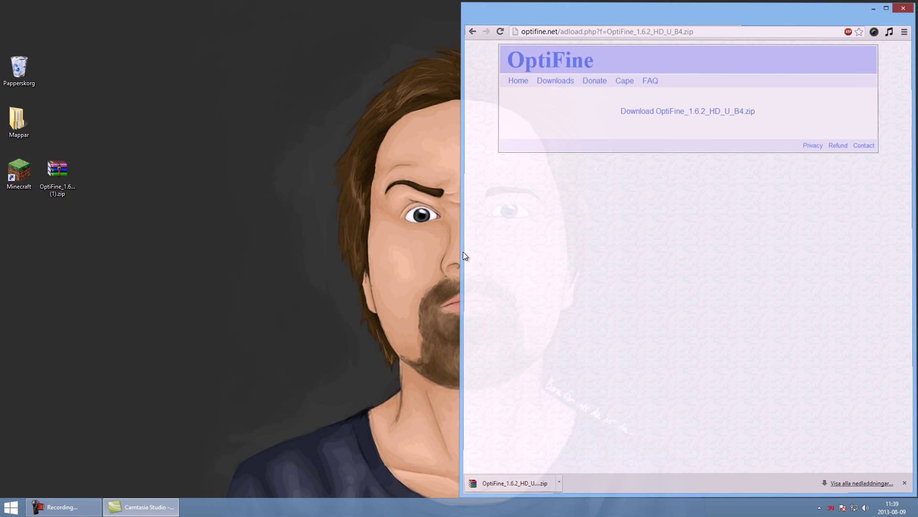
Step: Open the AppData Roaming folder through the Run dialog and go to the versions folder inside .minecraft
{"action": "key", "text": "super+r"}
{"action": "key", "text": "Down"}
{"action": "key", "text": "Return"}
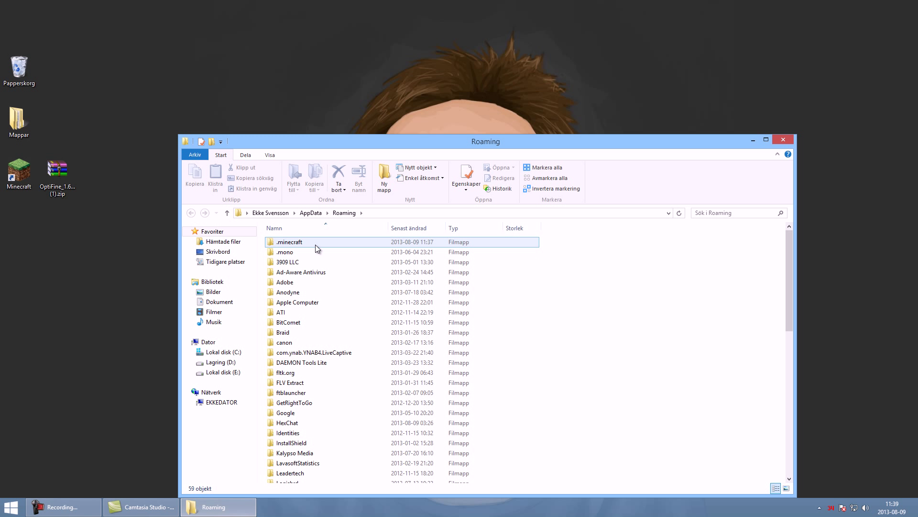
{"action": "left_click", "coordinate": [319, 242]}
{"action": "double_click", "coordinate": [319, 242]}
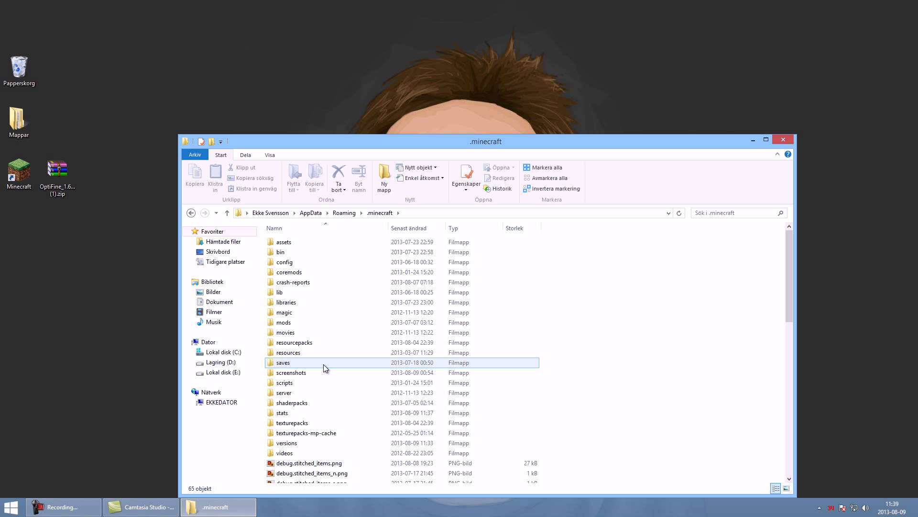
{"action": "double_click", "coordinate": [321, 443]}
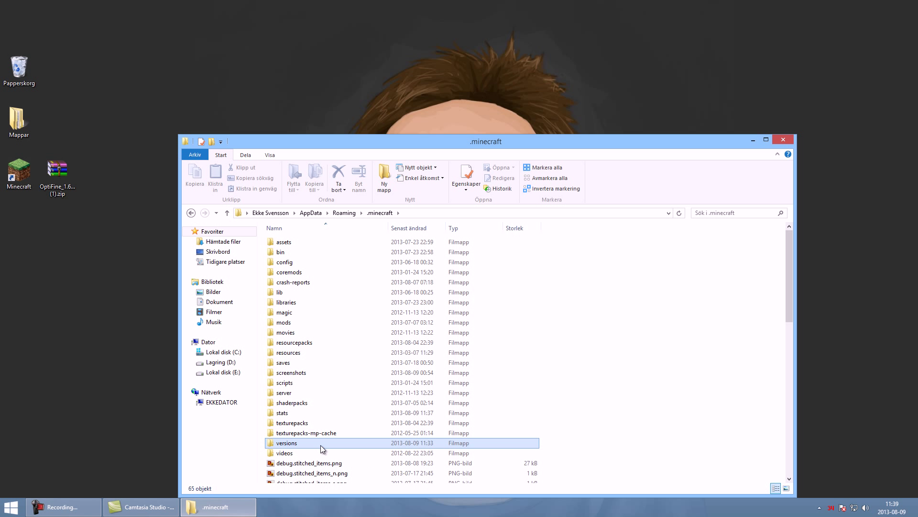
{"action": "left_click", "coordinate": [193, 215]}
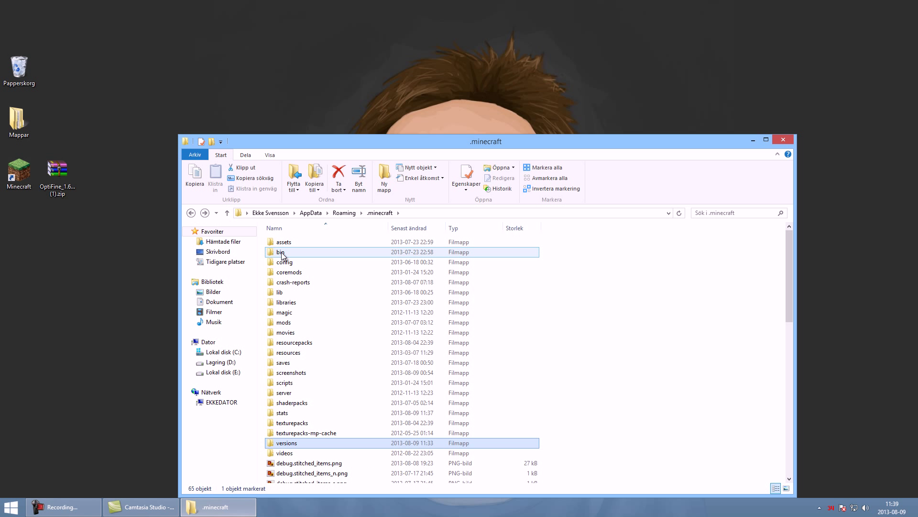
{"action": "double_click", "coordinate": [312, 444]}
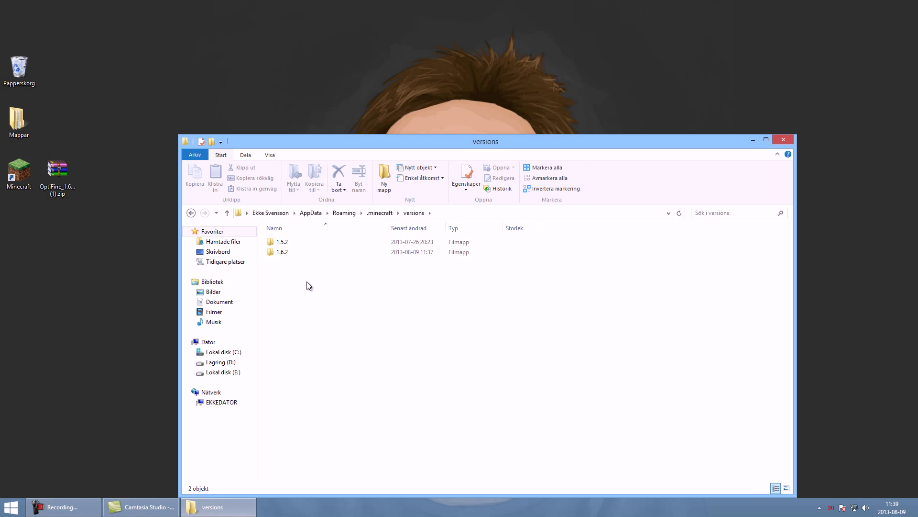
Step: Rename the 1.6.2 version folder as 1.6.2_Optifine
{"action": "left_click", "coordinate": [287, 252]}
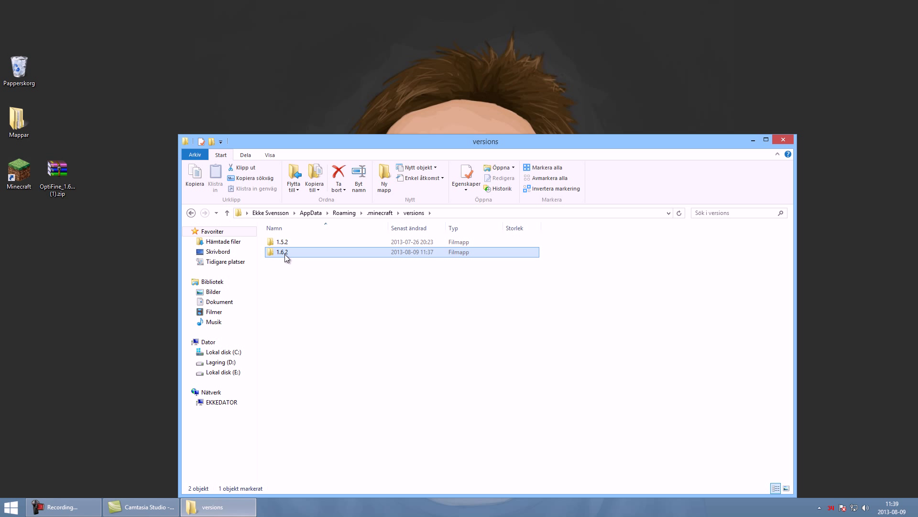
{"action": "left_click", "coordinate": [287, 253]}
{"action": "left_click", "coordinate": [291, 253]}
{"action": "type", "text": "_Optifine"}
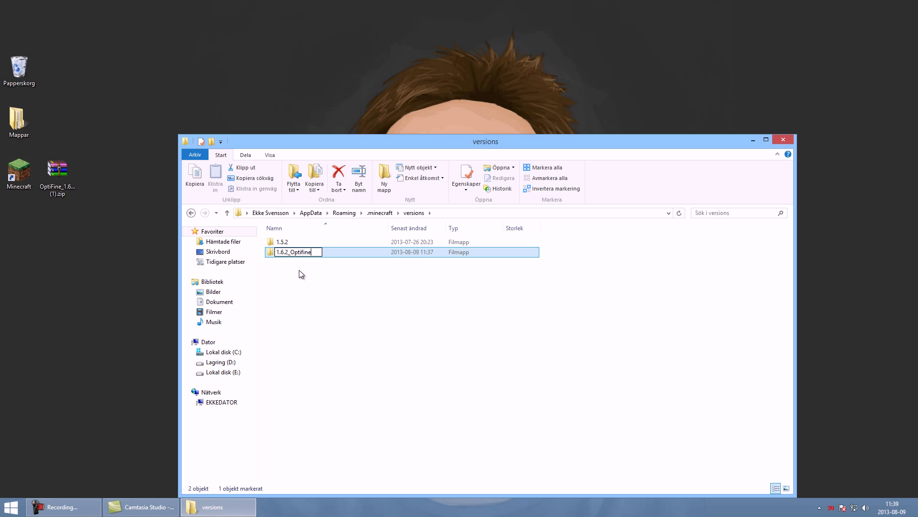
{"action": "left_click", "coordinate": [299, 270]}
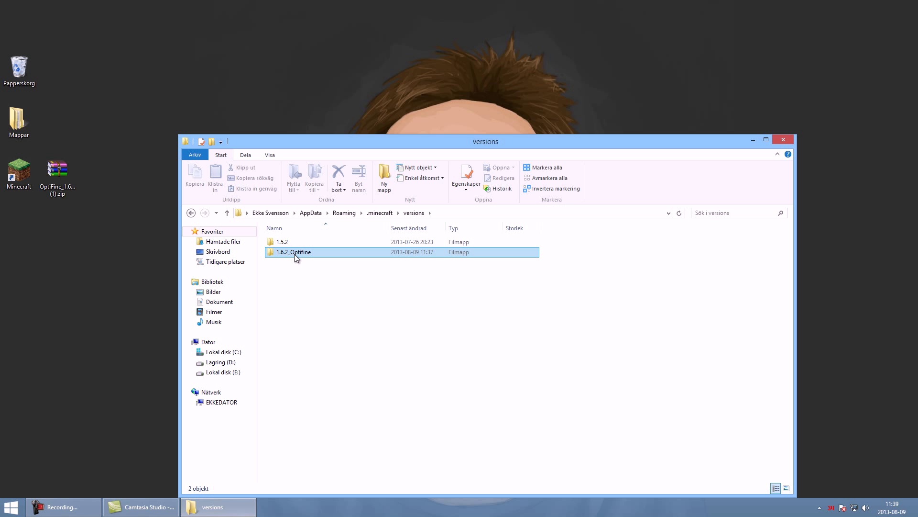
Step: Open the 1.6.2_Optifine folder and rename 1.6.2.jar as 1.6.2_Optifine.jar
{"action": "double_click", "coordinate": [294, 252]}
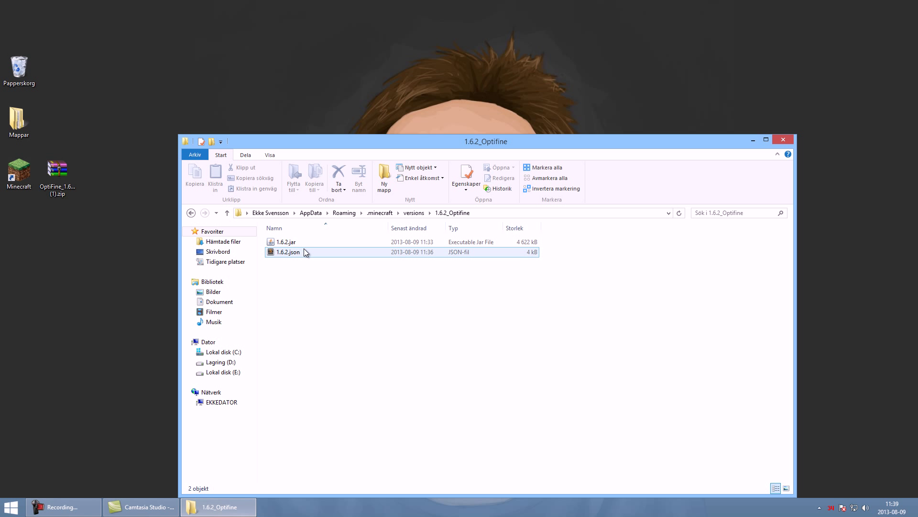
{"action": "left_click", "coordinate": [289, 245]}
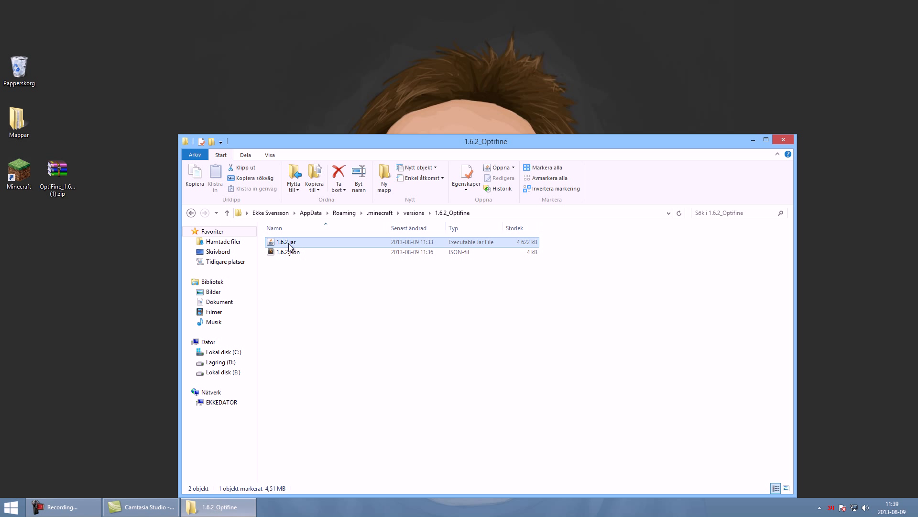
{"action": "left_click", "coordinate": [289, 245]}
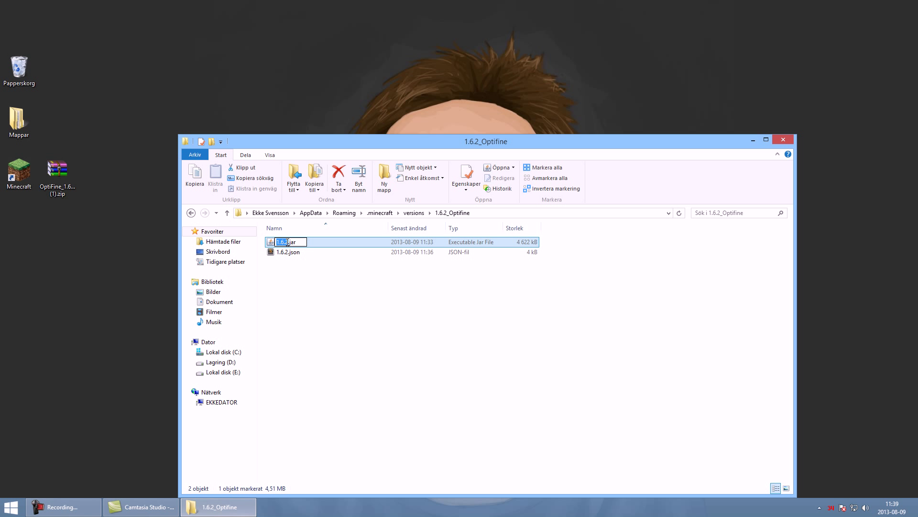
{"action": "left_click", "coordinate": [288, 242]}
{"action": "type", "text": "_Optifine"}
{"action": "key", "text": "Return"}
Step: Rename the 1.6.2.json file as 1.6.2_Optifine.json
{"action": "left_click", "coordinate": [288, 243]}
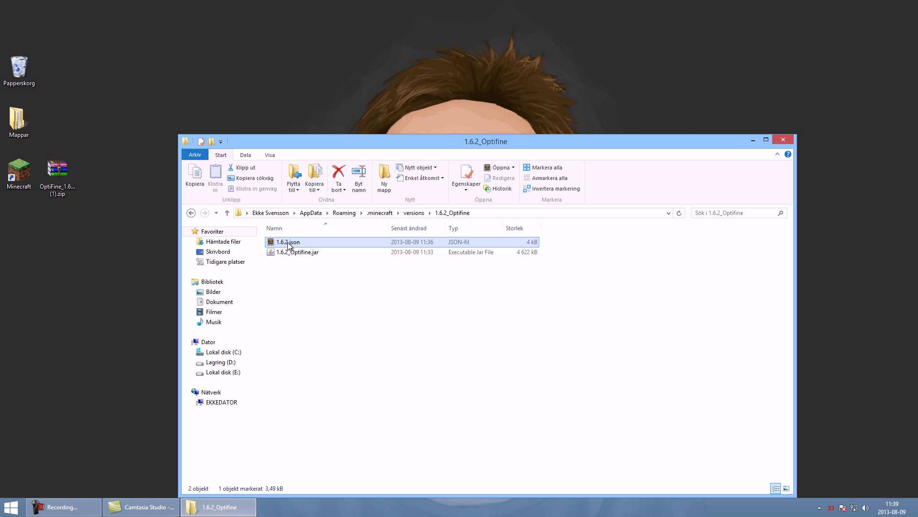
{"action": "left_click", "coordinate": [289, 243]}
{"action": "left_click", "coordinate": [289, 243]}
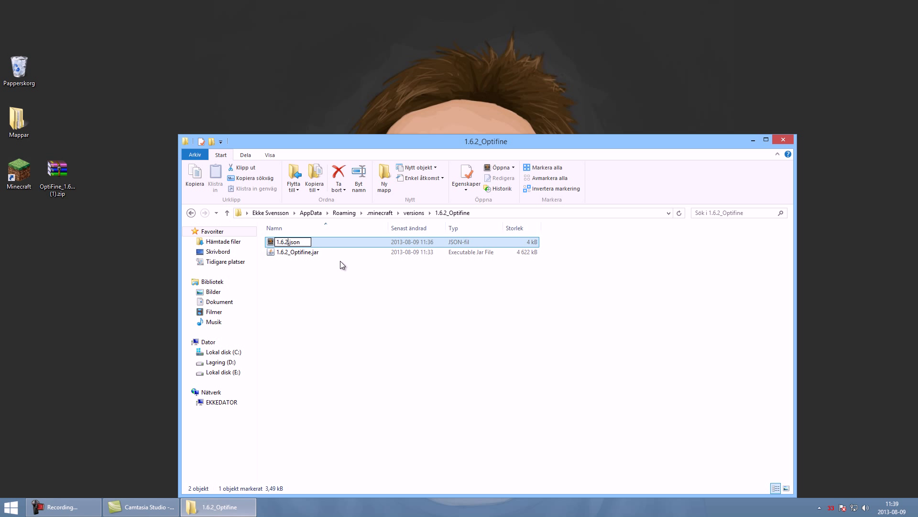
{"action": "type", "text": "_Optifine"}
{"action": "key", "text": "Return"}
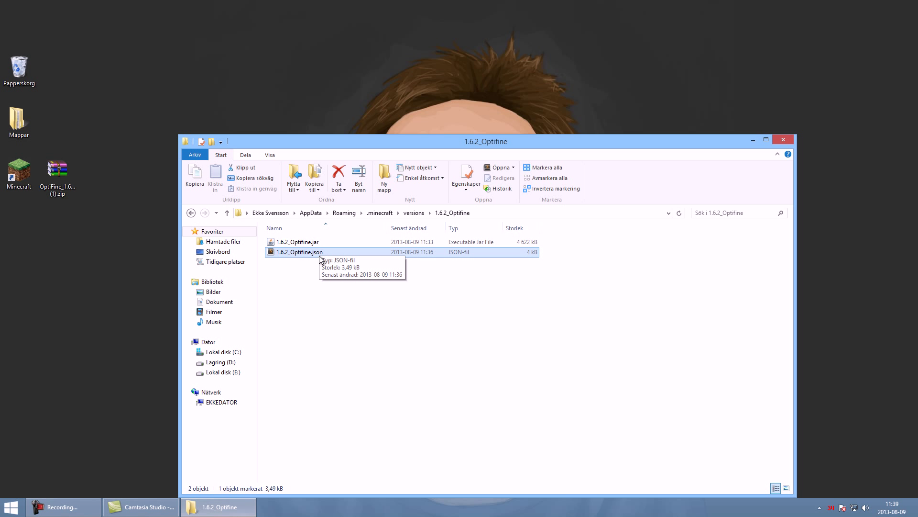
Step: Open 1.6.2_Optifine.json in Sublime Text, set its id to "1.6.2_Optifine", and save the file
{"action": "double_click", "coordinate": [333, 252]}
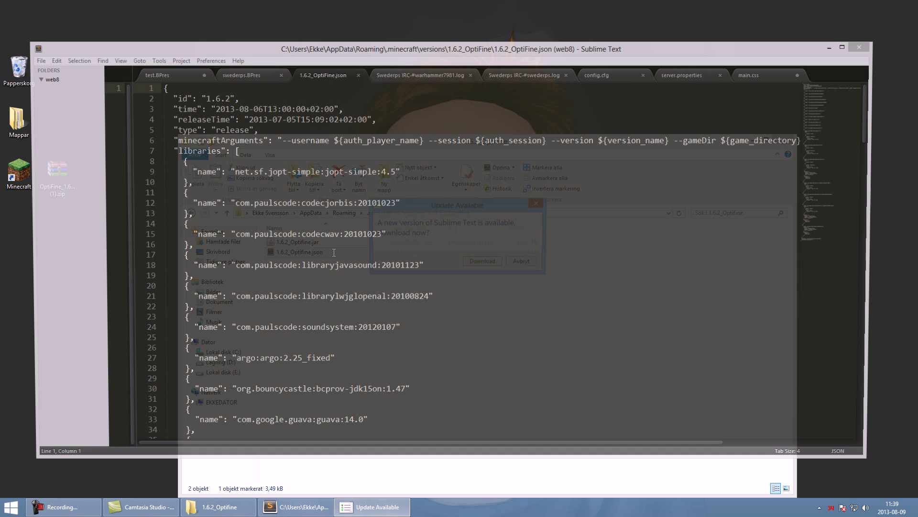
{"action": "left_click", "coordinate": [518, 262]}
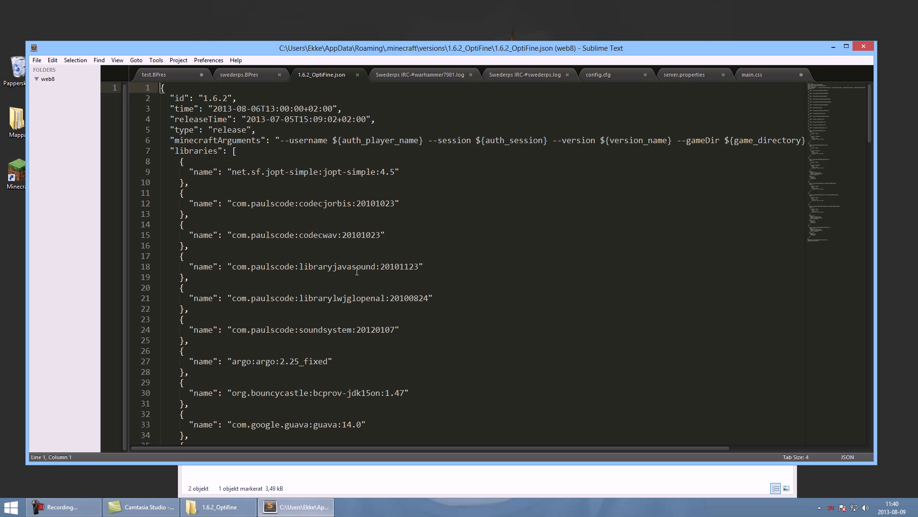
{"action": "left_click_drag", "start_coordinate": [175, 98], "coordinate": [229, 98]}
{"action": "left_click", "coordinate": [229, 98]}
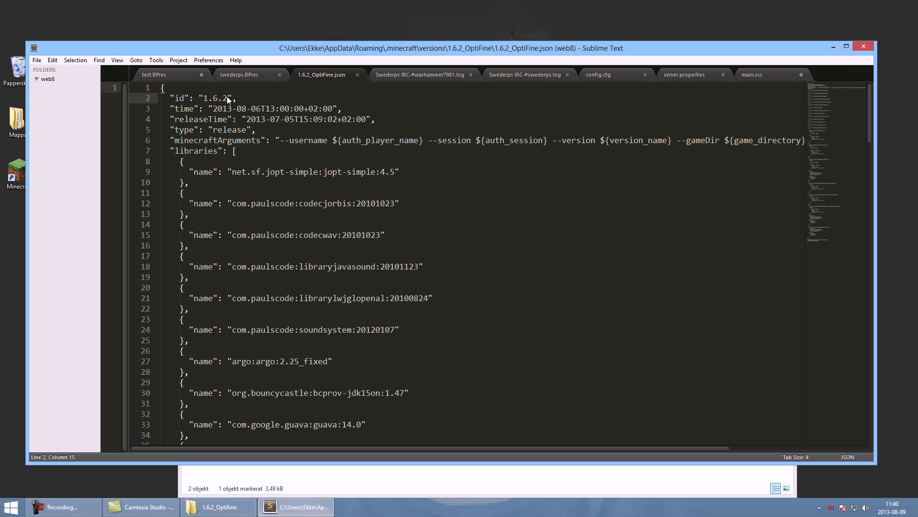
{"action": "type", "text": "_"}
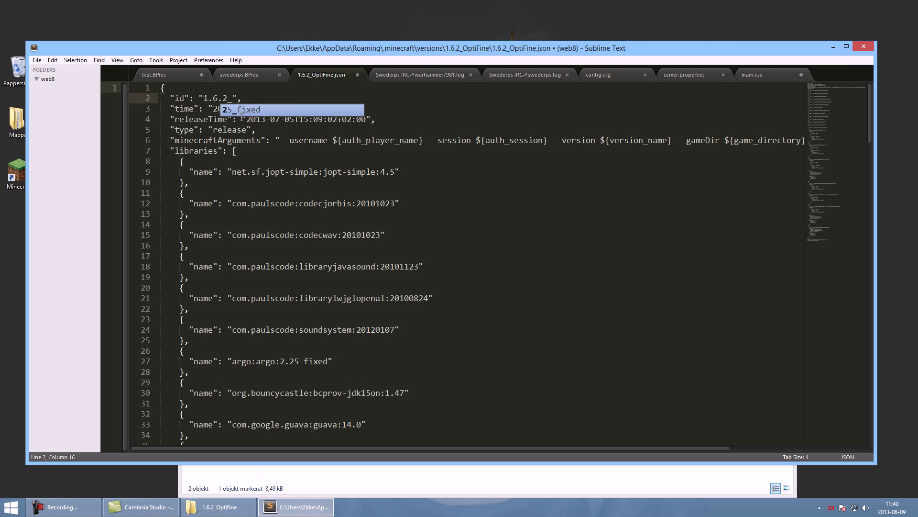
{"action": "type", "text": "Optifine"}
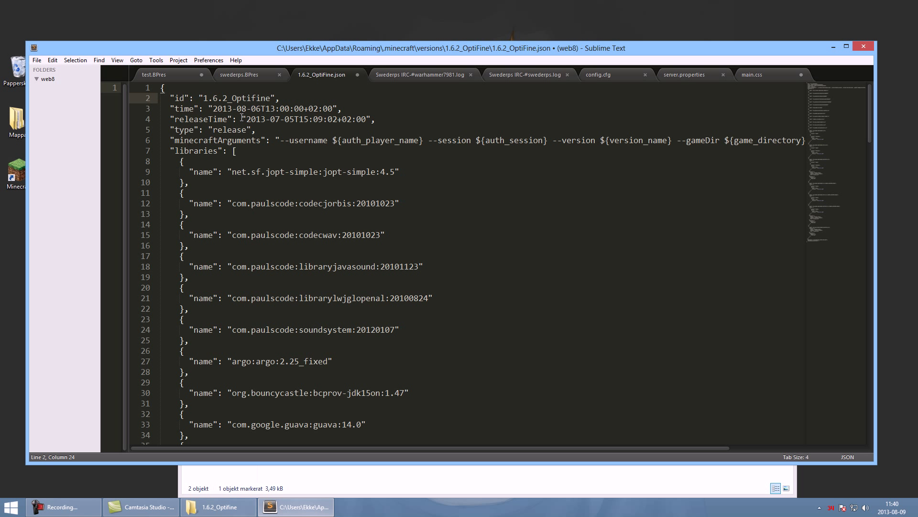
{"action": "key", "text": "ctrl+s"}
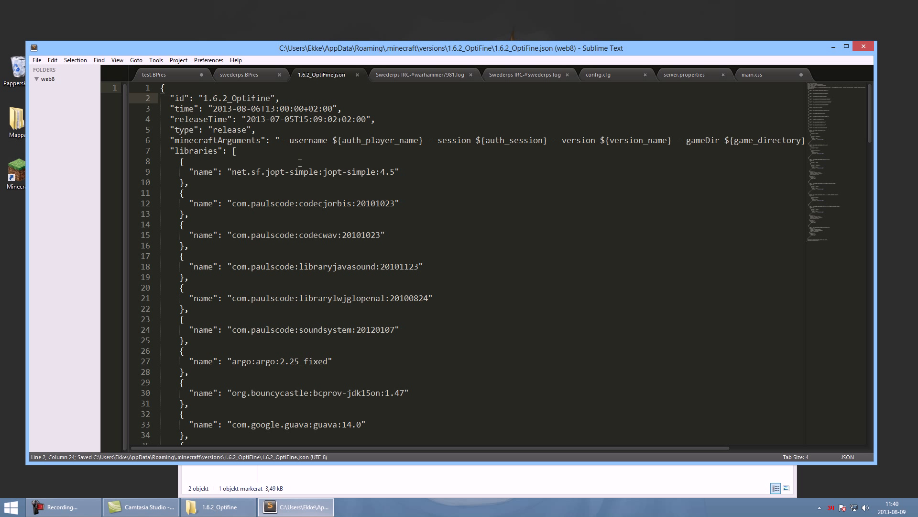
Step: Close Sublime Text, open the OptiFine zip archive from the desktop, and arrange its window beside the 1.6.2_Optifine folder
{"action": "left_click", "coordinate": [863, 47]}
{"action": "left_click", "coordinate": [464, 300]}
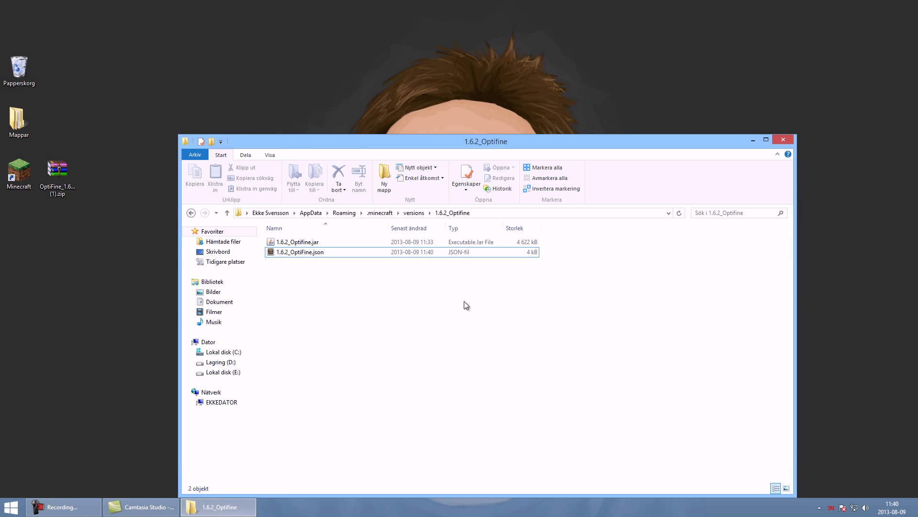
{"action": "double_click", "coordinate": [58, 166]}
{"action": "left_click_drag", "start_coordinate": [288, 94], "coordinate": [763, 95]}
{"action": "left_click_drag", "start_coordinate": [461, 142], "coordinate": [382, 68]}
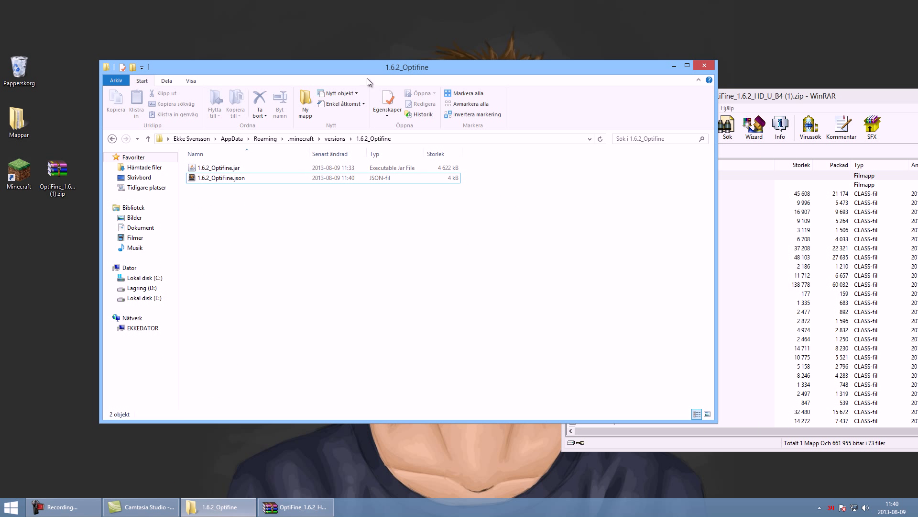
Step: Open 1.6.2_Optifine.jar as an archive in WinRAR
{"action": "left_click", "coordinate": [244, 167]}
{"action": "right_click", "coordinate": [246, 168]}
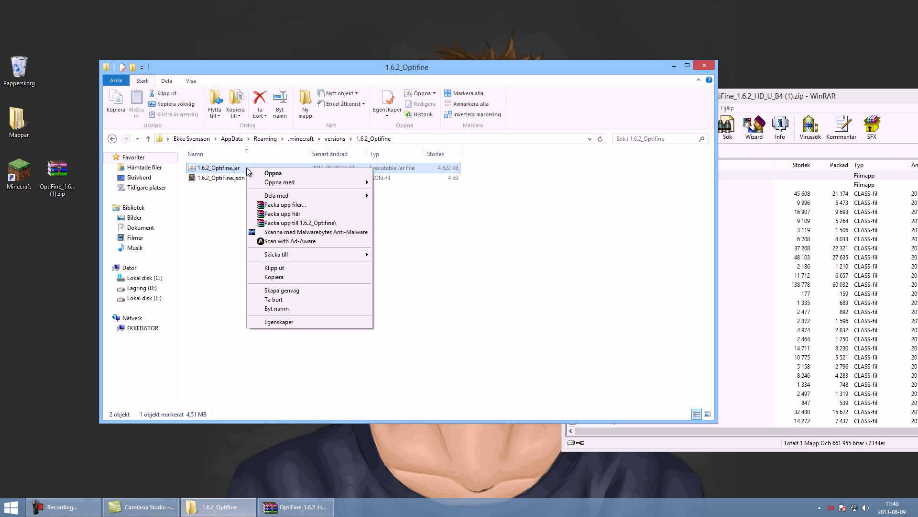
{"action": "mouse_move", "coordinate": [349, 187]}
{"action": "left_click", "coordinate": [414, 194]}
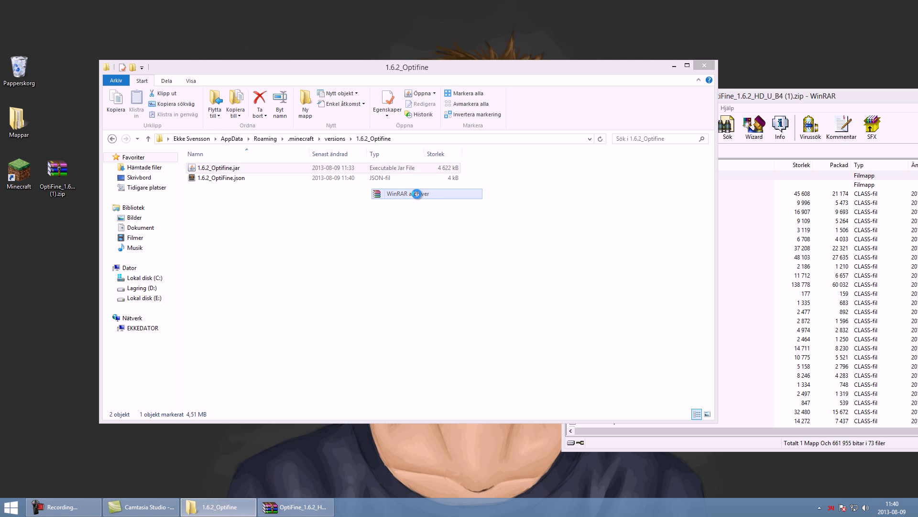
{"action": "mouse_move", "coordinate": [319, 100]}
{"action": "left_mouse_down"}
{"action": "mouse_move", "coordinate": [434, 107]}
{"action": "mouse_move", "coordinate": [327, 110]}
{"action": "left_mouse_up"}
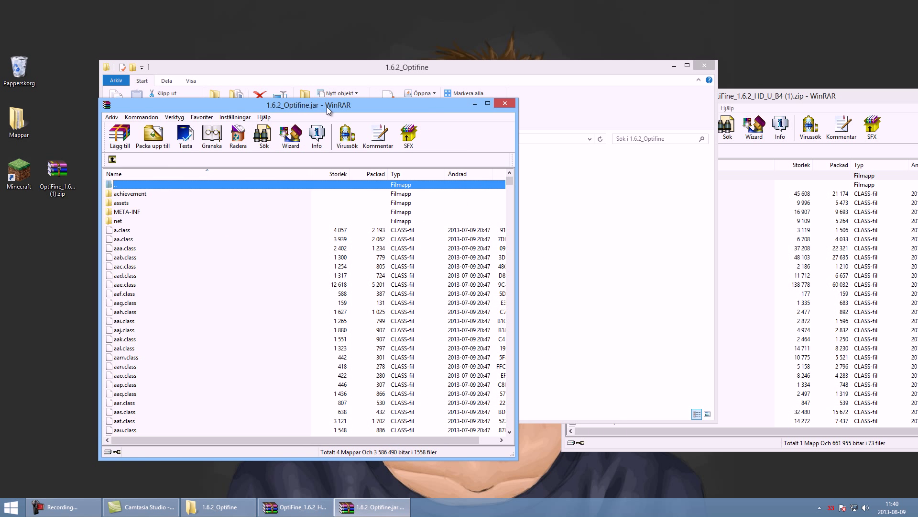
Step: Add everything in the OptiFine zip, from the assets folder through WrUpdateThread.class, to 1.6.2_Optifine.jar with the default archive settings
{"action": "left_click", "coordinate": [762, 101]}
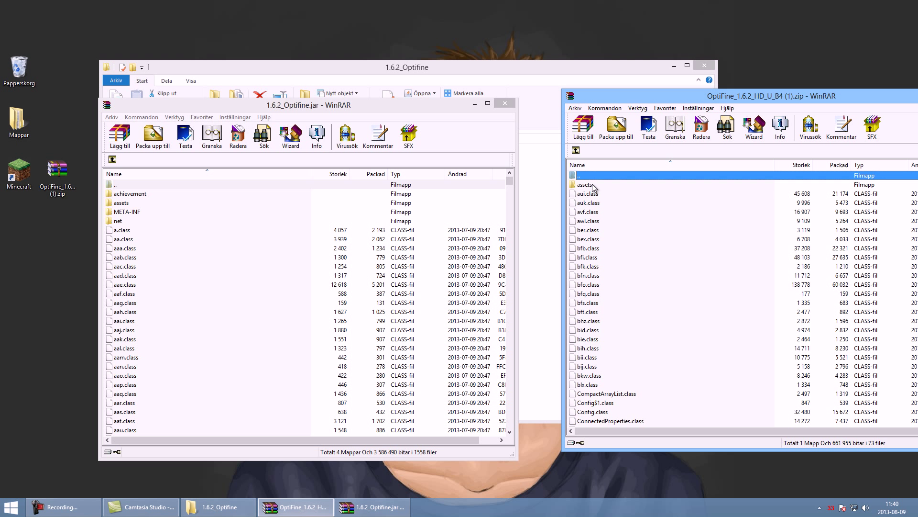
{"action": "left_click", "coordinate": [594, 185]}
{"action": "left_click_drag", "start_coordinate": [649, 100], "coordinate": [610, 103]}
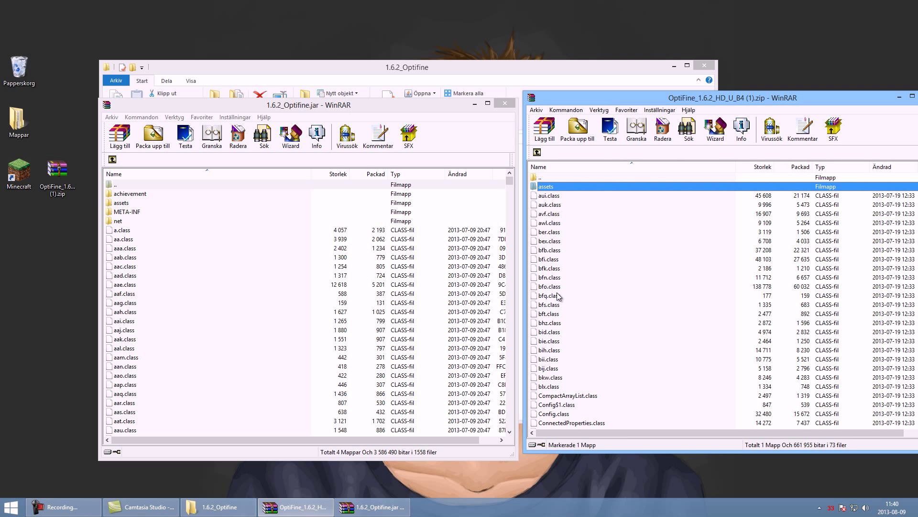
{"action": "scroll", "coordinate": [562, 287], "scroll_direction": "down", "scroll_amount": 15}
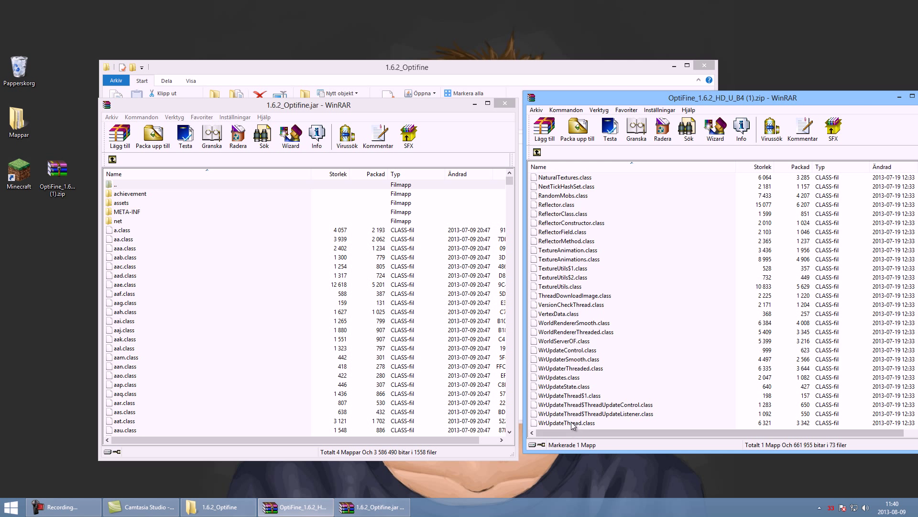
{"action": "left_click", "coordinate": [574, 423], "text": "shift"}
{"action": "left_click_drag", "start_coordinate": [573, 307], "coordinate": [224, 348]}
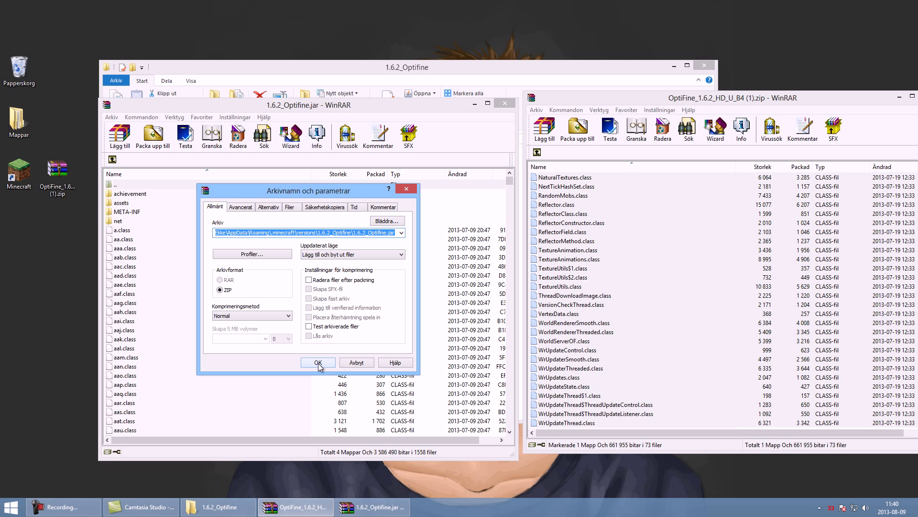
{"action": "left_click", "coordinate": [318, 363]}
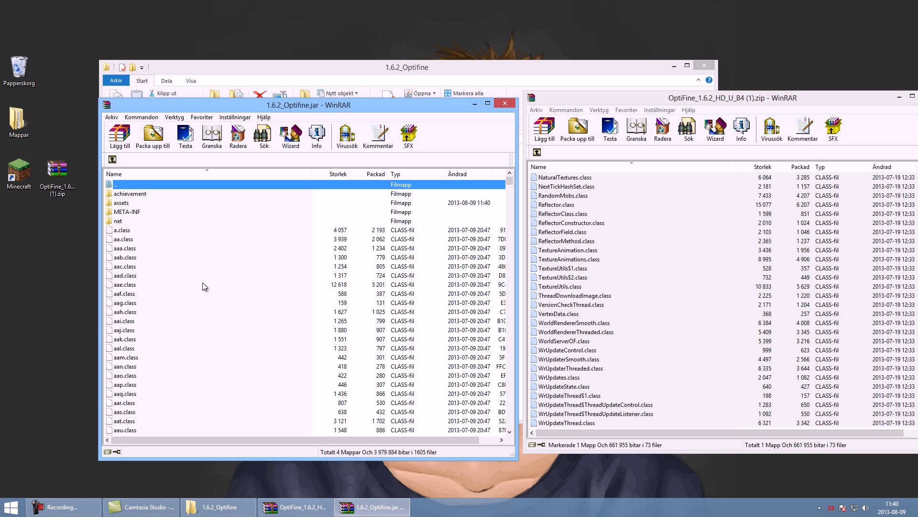
Step: Delete the META-INF folder from 1.6.2_Optifine.jar, and close both archives and the folder window
{"action": "left_click", "coordinate": [146, 214]}
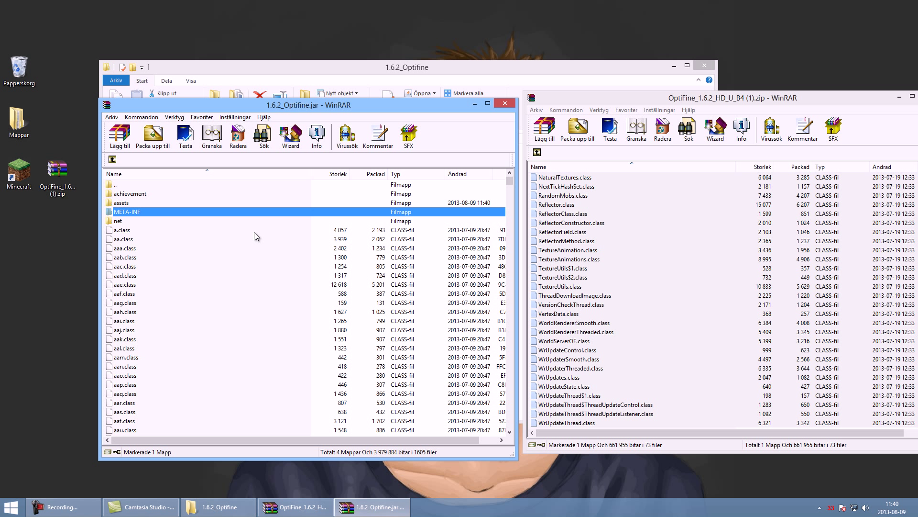
{"action": "key", "text": "Delete"}
{"action": "key", "text": "Return"}
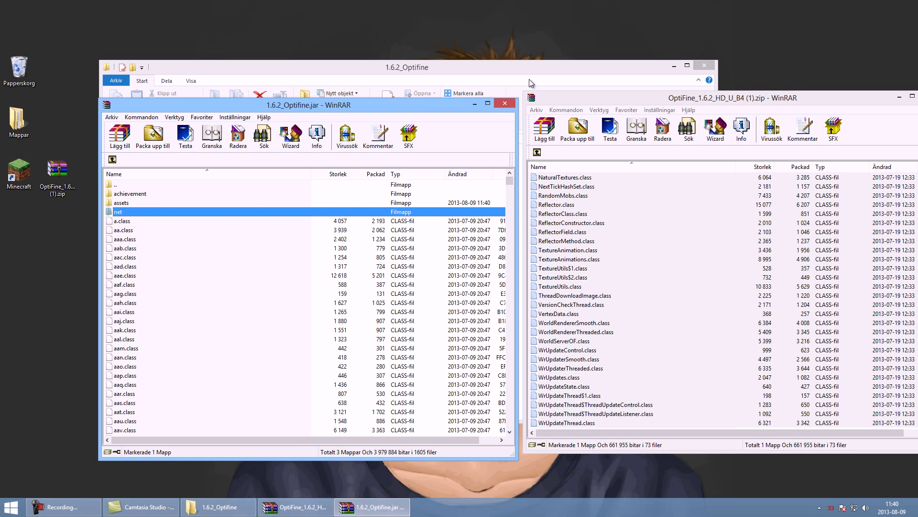
{"action": "left_click", "coordinate": [504, 103]}
{"action": "left_click_drag", "start_coordinate": [739, 94], "coordinate": [498, 95]}
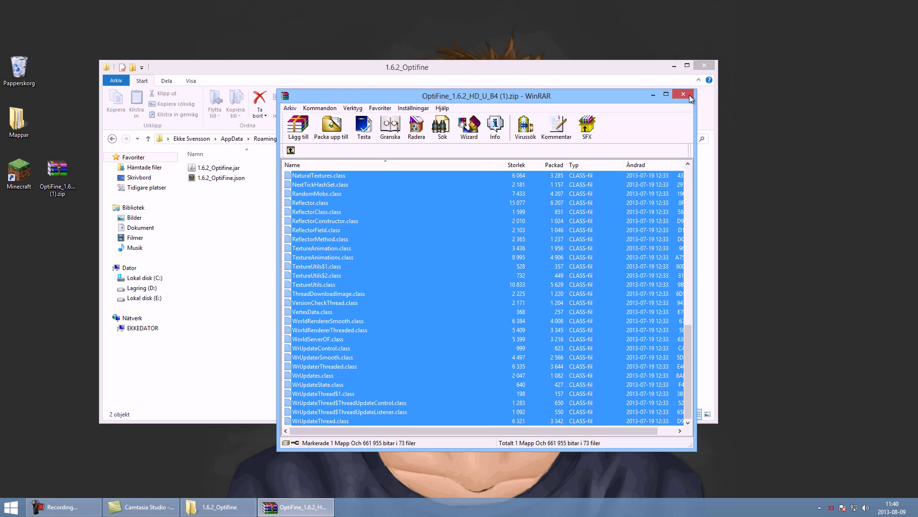
{"action": "left_click", "coordinate": [698, 92]}
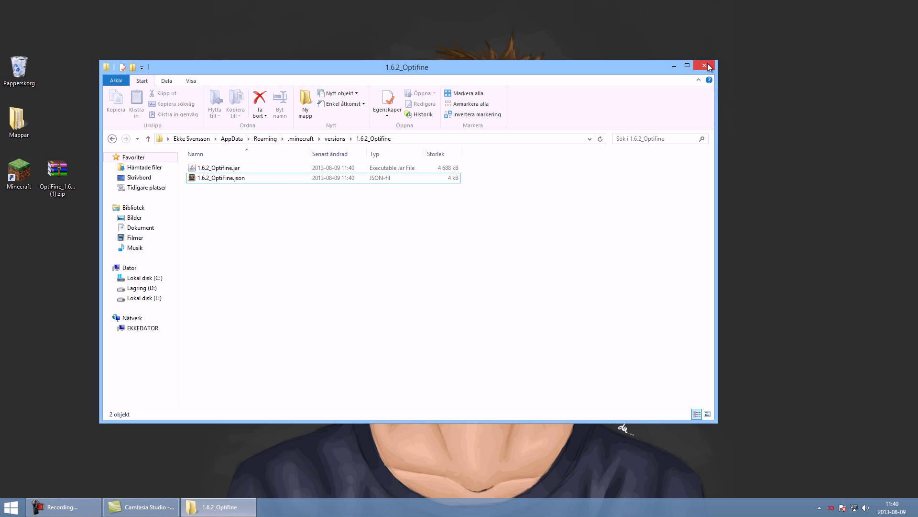
{"action": "left_click", "coordinate": [707, 63]}
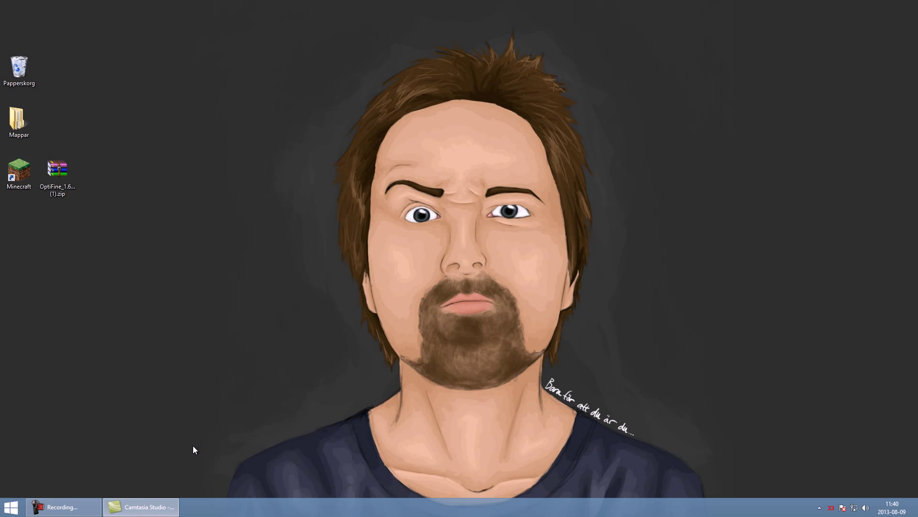
Step: Open the 1.6.2_Optifine folder inside .minecraft\versions from the Roaming application data folder
{"action": "key", "text": "super+r"}
{"action": "key", "text": "Return"}
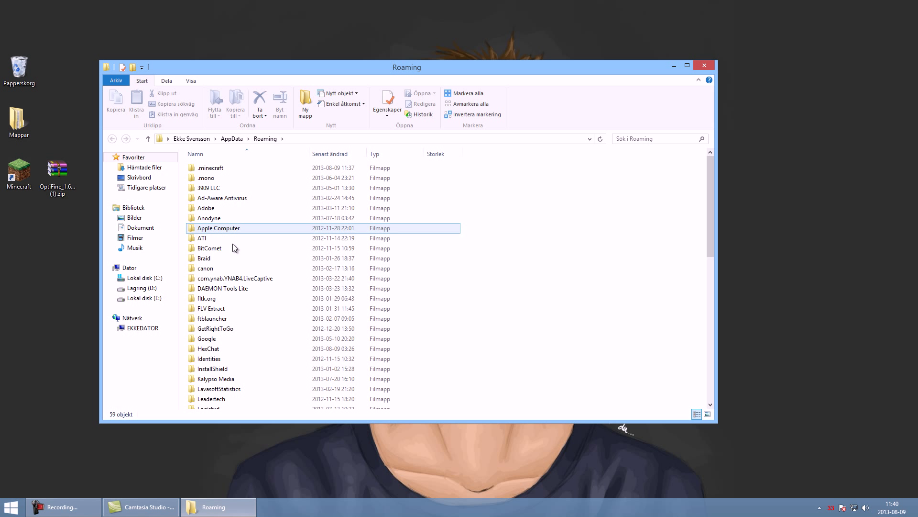
{"action": "double_click", "coordinate": [246, 170]}
{"action": "double_click", "coordinate": [239, 368]}
{"action": "double_click", "coordinate": [227, 180]}
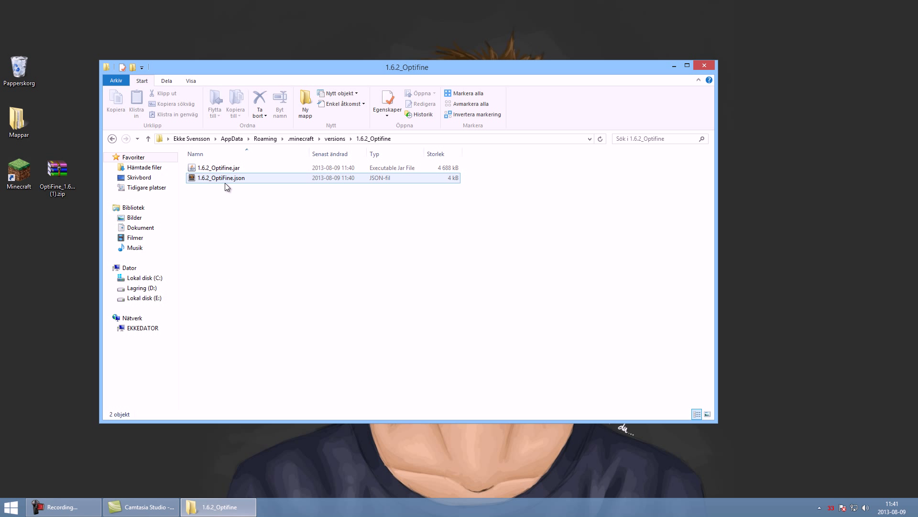
Step: Correct the JSON file's name to 1.6.2_Optifine.json with a lowercase f, and close the folder window
{"action": "left_click", "coordinate": [223, 180]}
{"action": "left_click", "coordinate": [224, 178]}
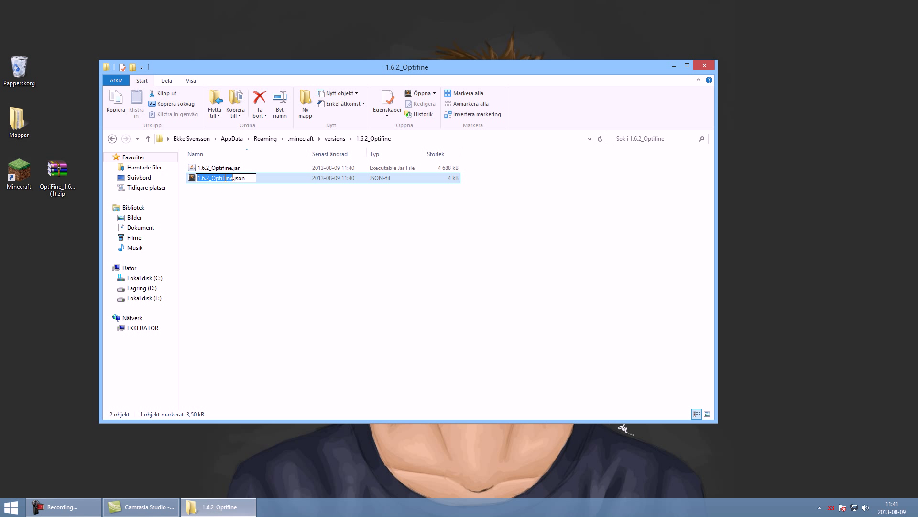
{"action": "key", "text": "Return"}
{"action": "left_click", "coordinate": [236, 202]}
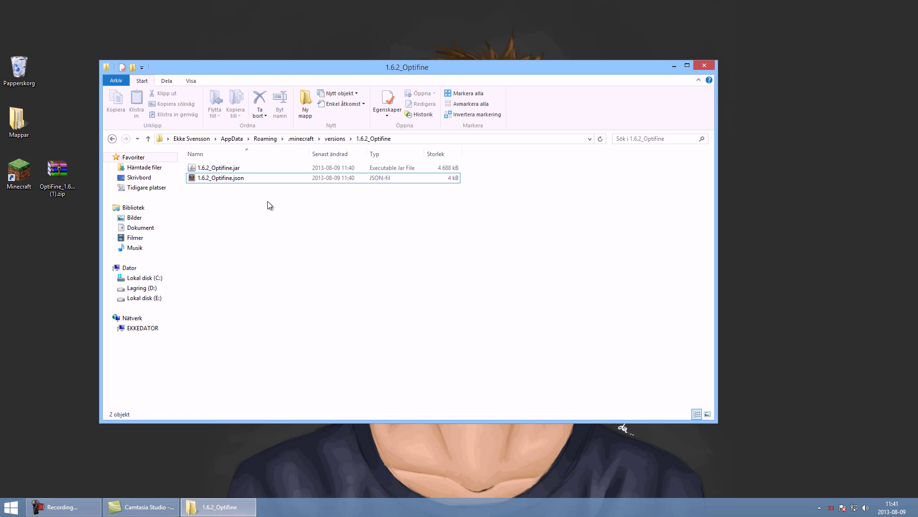
{"action": "left_click", "coordinate": [703, 65]}
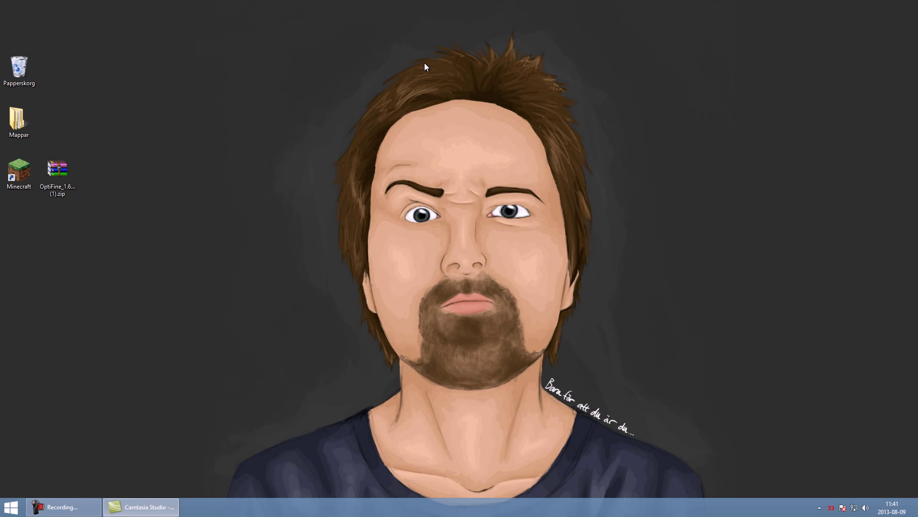
Step: Start the Minecraft Launcher, set the current profile to use version "release 1.6.2_Optifine", and save the profile
{"action": "double_click", "coordinate": [19, 173]}
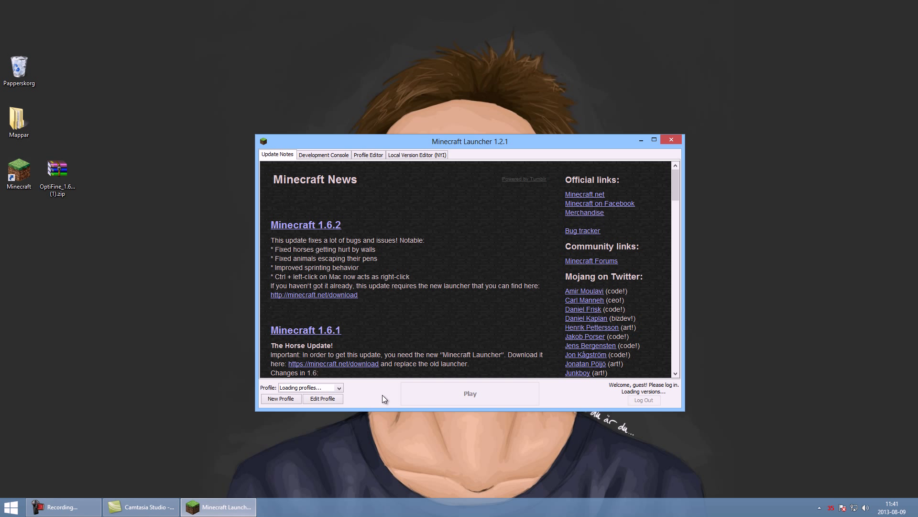
{"action": "left_click", "coordinate": [329, 400]}
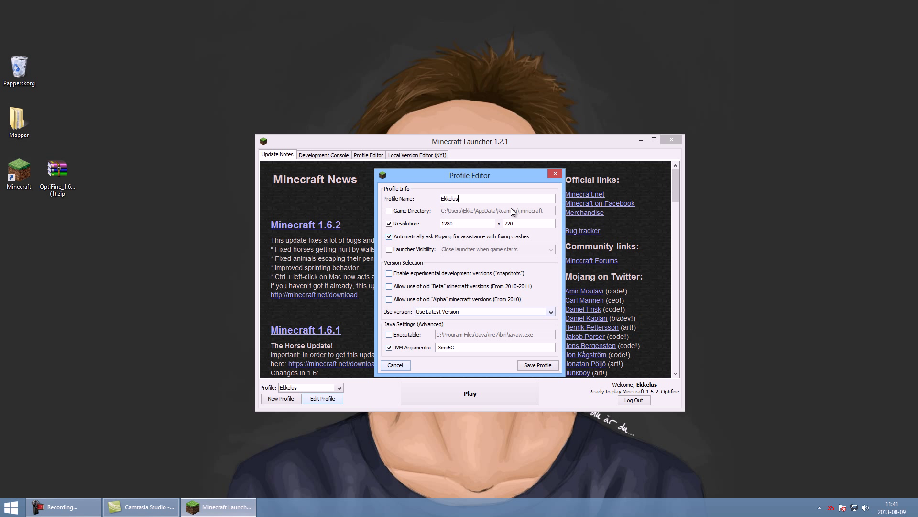
{"action": "left_click_drag", "start_coordinate": [492, 173], "coordinate": [418, 181]}
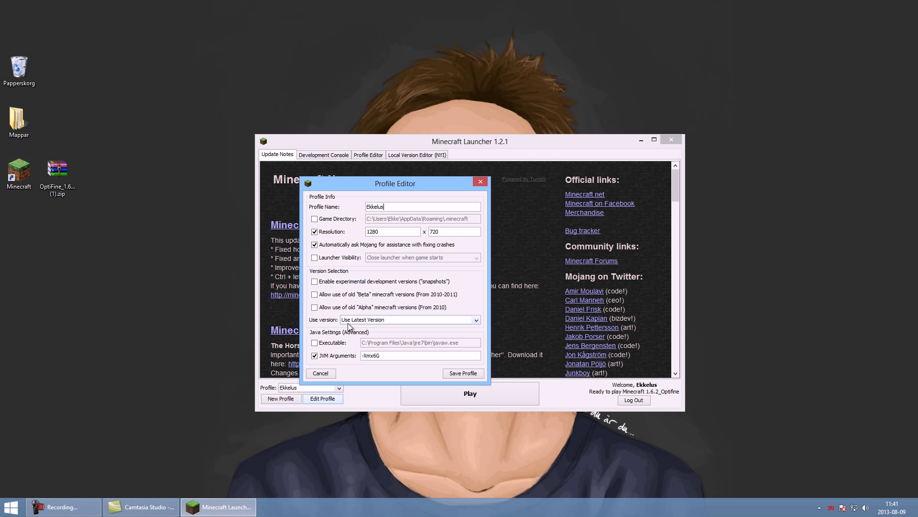
{"action": "left_click", "coordinate": [374, 321]}
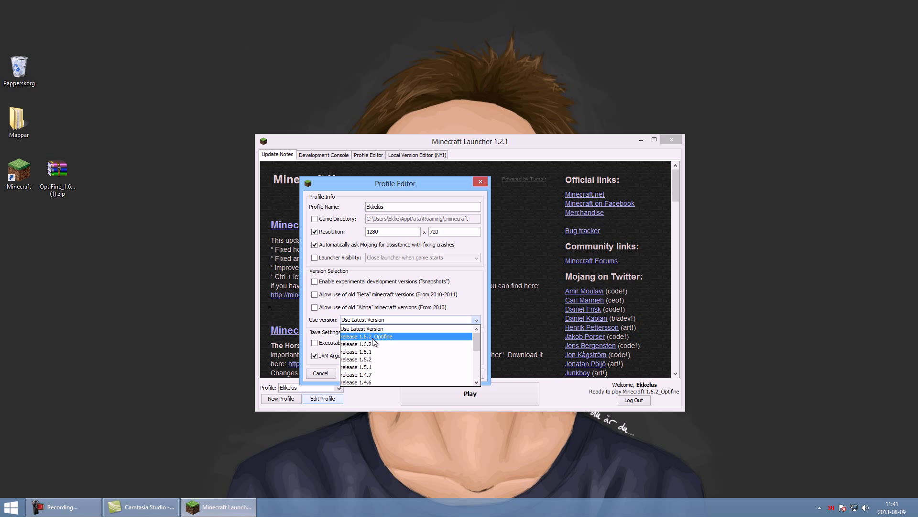
{"action": "left_click", "coordinate": [390, 337]}
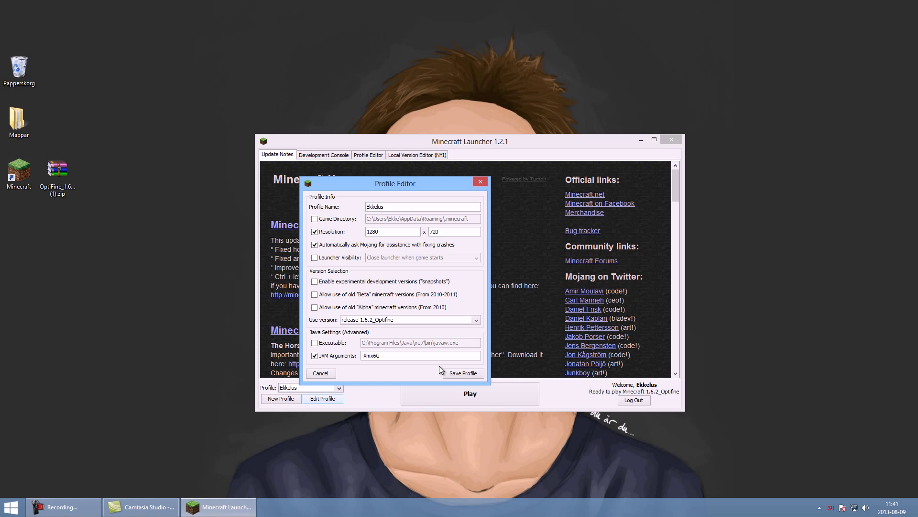
{"action": "left_click", "coordinate": [462, 374]}
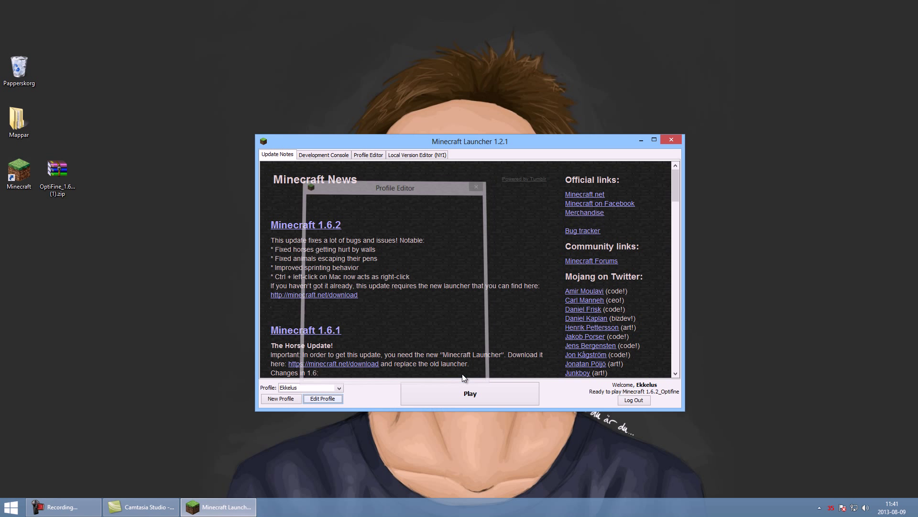
Step: Launch the game and load the singleplayer world "project"
{"action": "left_click", "coordinate": [470, 397]}
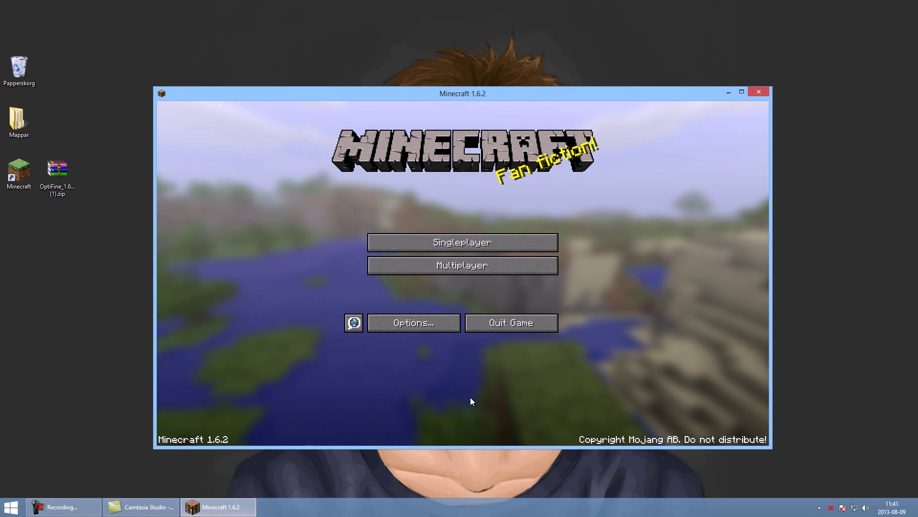
{"action": "left_click", "coordinate": [469, 247]}
{"action": "left_click", "coordinate": [396, 160]}
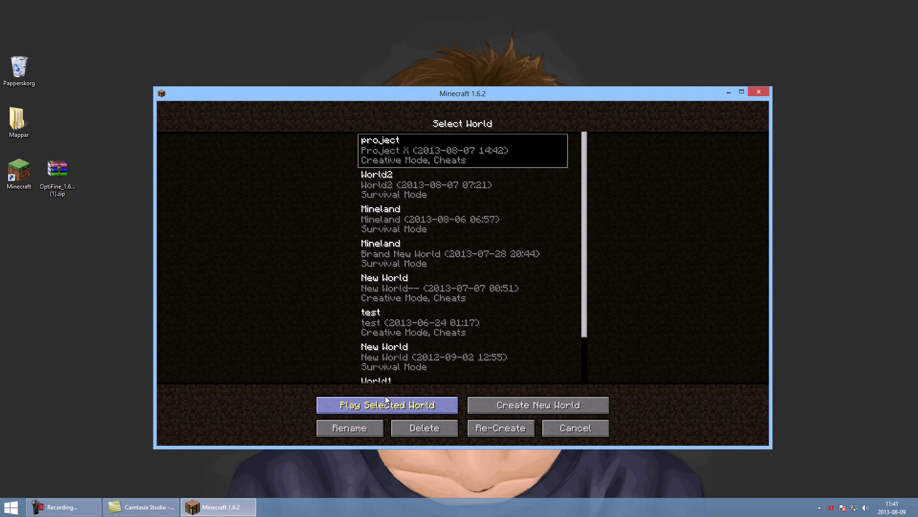
{"action": "left_click", "coordinate": [394, 407]}
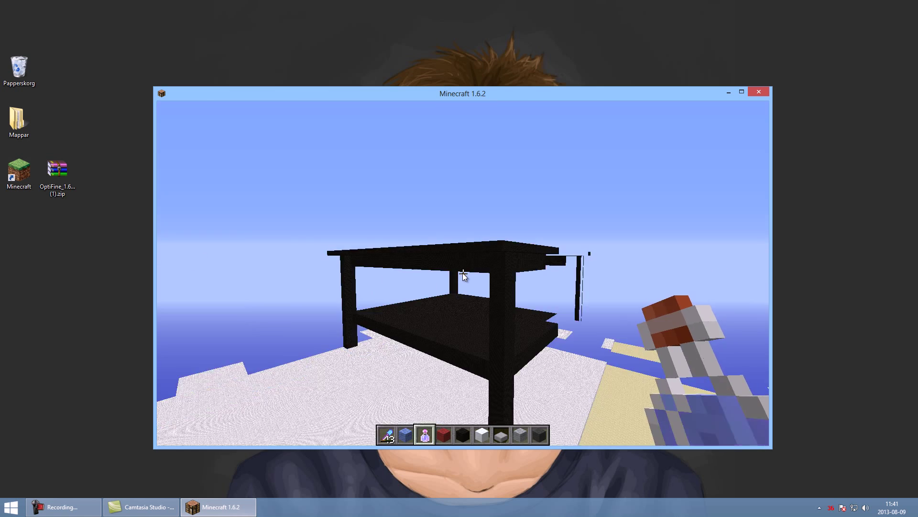
Step: Examine the OptiFine quality and detail options in the game's video settings
{"action": "key", "text": "Escape"}
{"action": "left_click", "coordinate": [413, 274]}
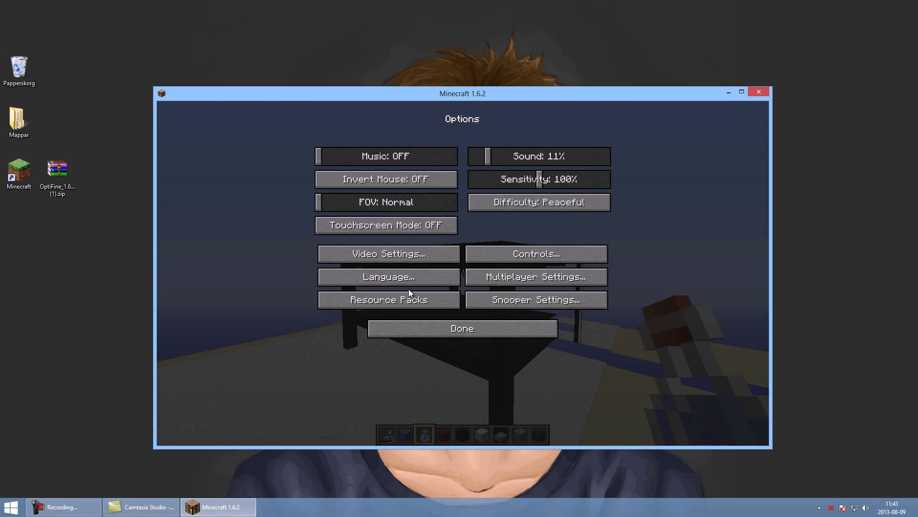
{"action": "left_click", "coordinate": [405, 261]}
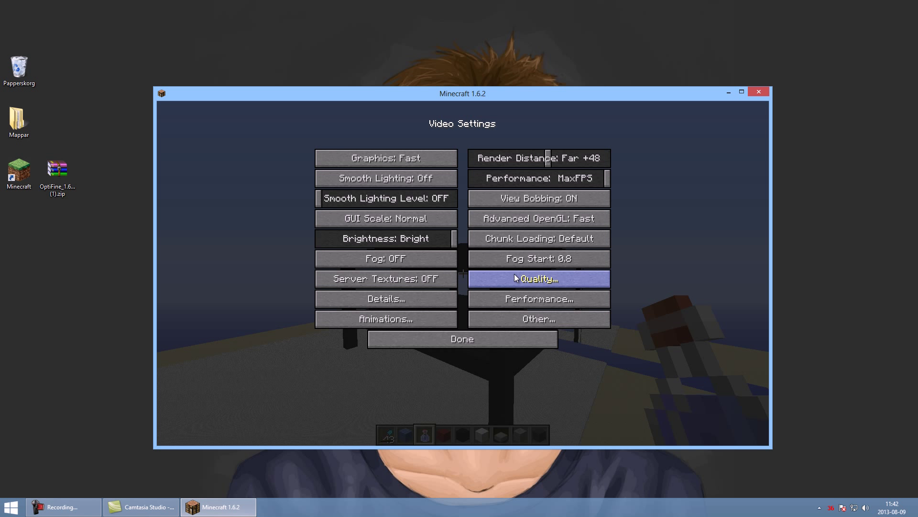
{"action": "left_click", "coordinate": [532, 280]}
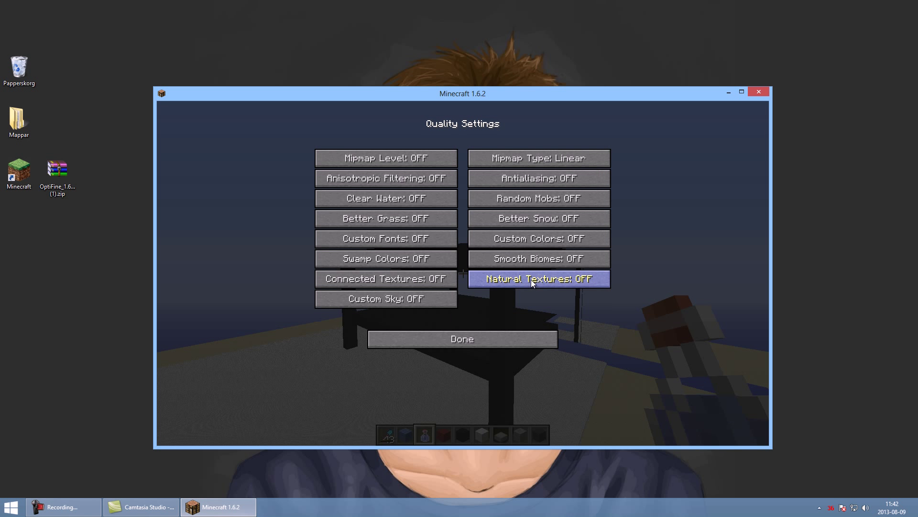
{"action": "left_click", "coordinate": [479, 340]}
{"action": "left_click", "coordinate": [412, 299]}
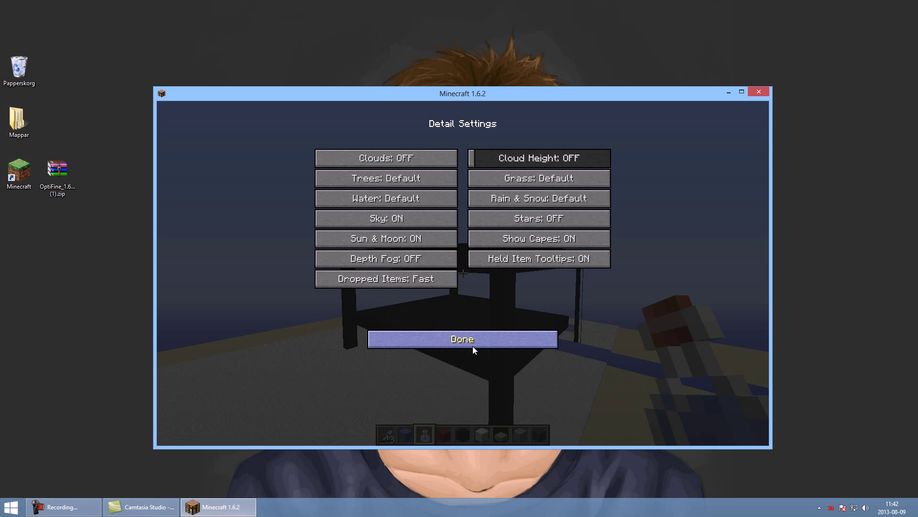